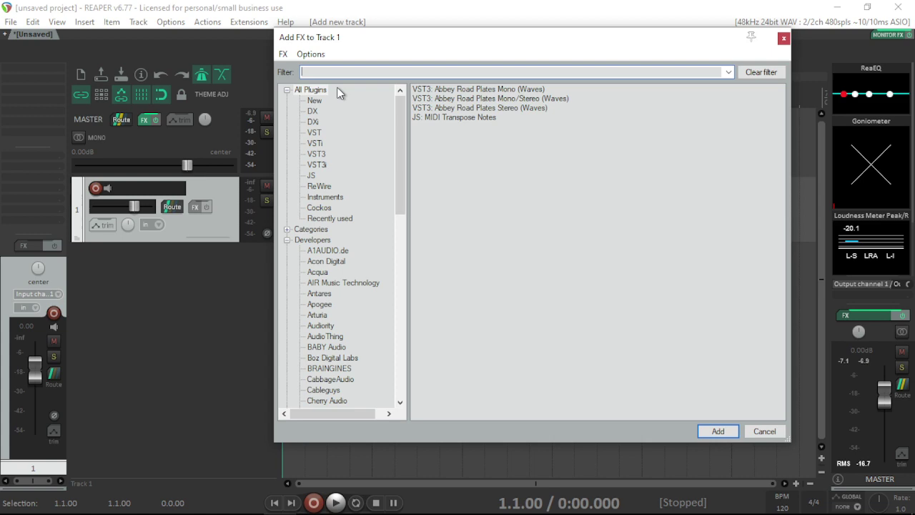
# Insert the JS Pink Noise Generator effect on Track 1 and move its FX window clear of the track controls.
pyautogui.write('gene')
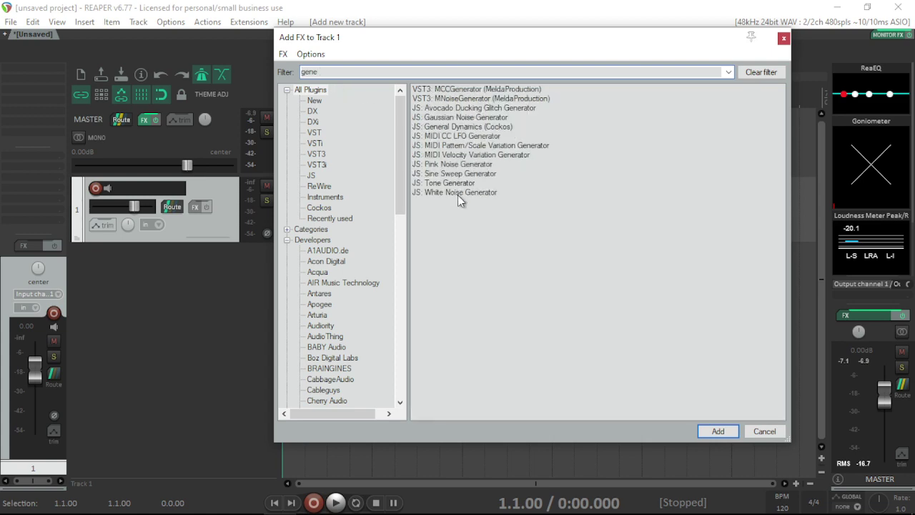
pyautogui.doubleClick(460, 165)
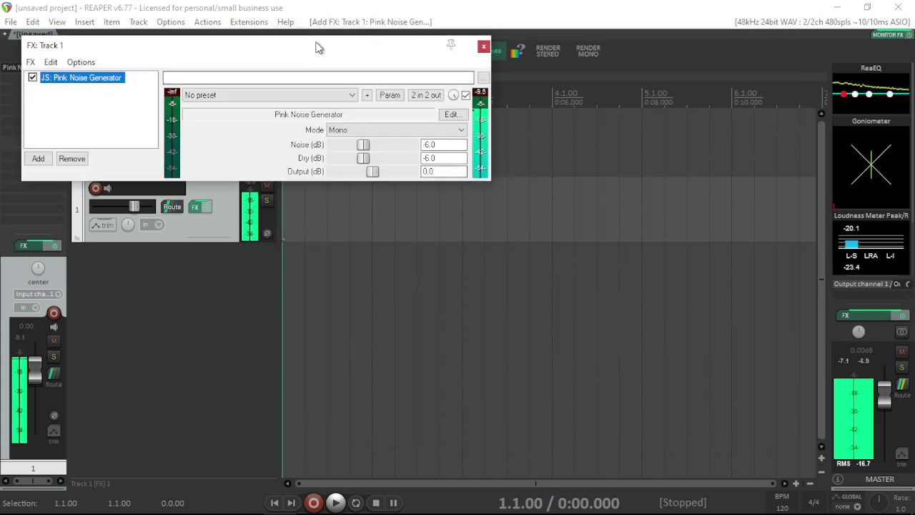
pyautogui.moveTo(306, 18); pyautogui.dragTo(554, 70)
# Bypass Track 1's effects and set the Pink Noise Generator's mode to Stereo.
pyautogui.click(207, 208)
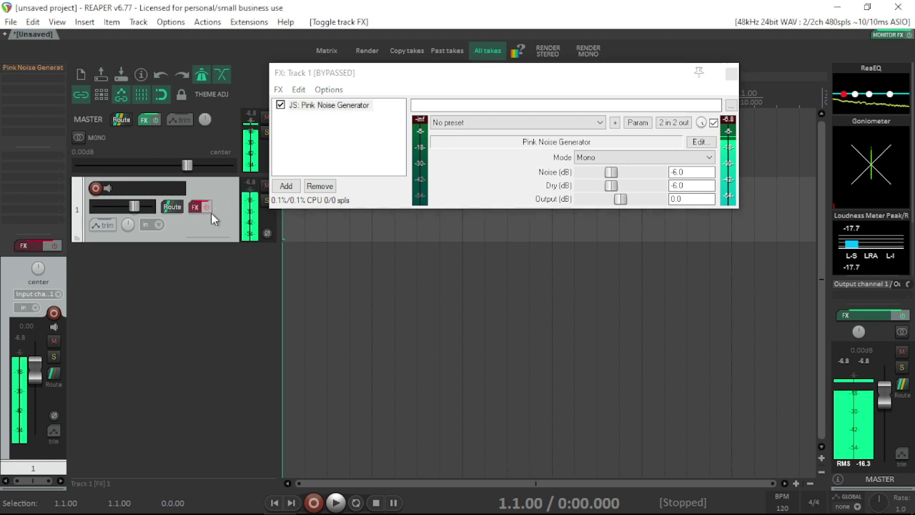
pyautogui.click(607, 159)
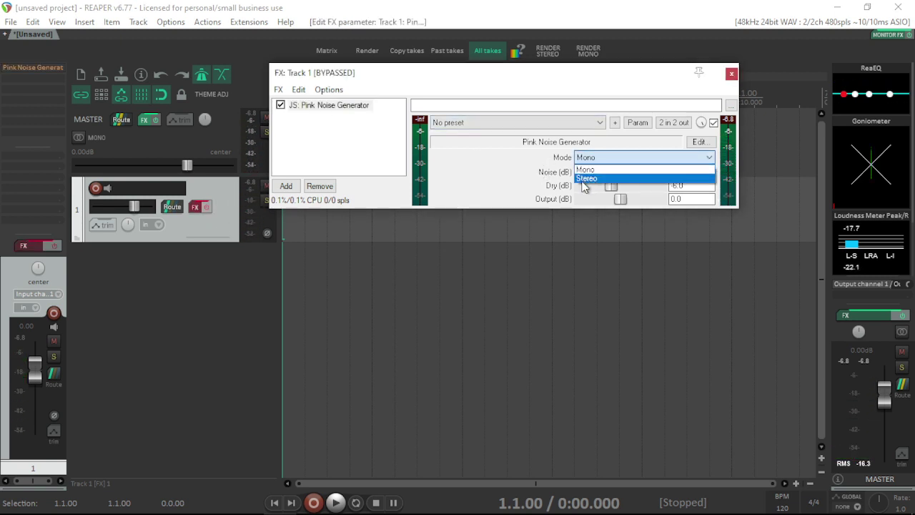
pyautogui.click(612, 184)
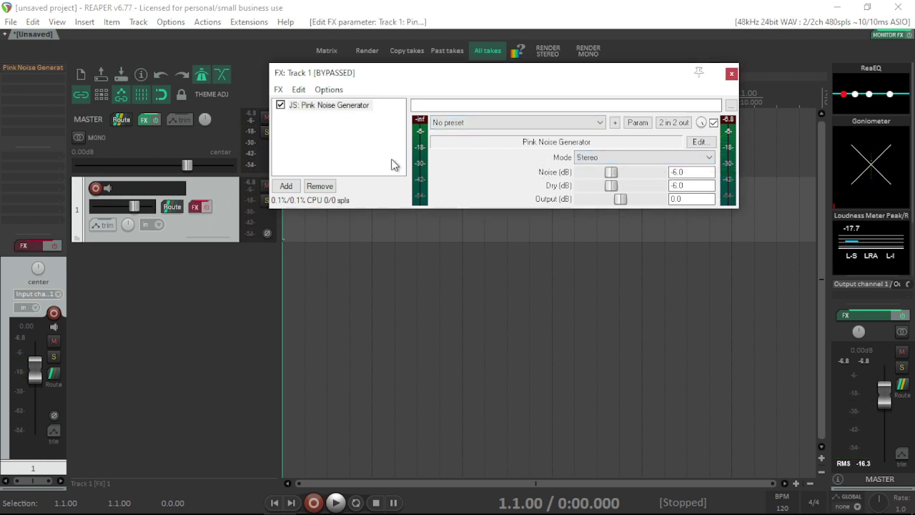
# Add the MTremolo effect after the Pink Noise Generator in Track 1's FX chain.
pyautogui.doubleClick(278, 165)
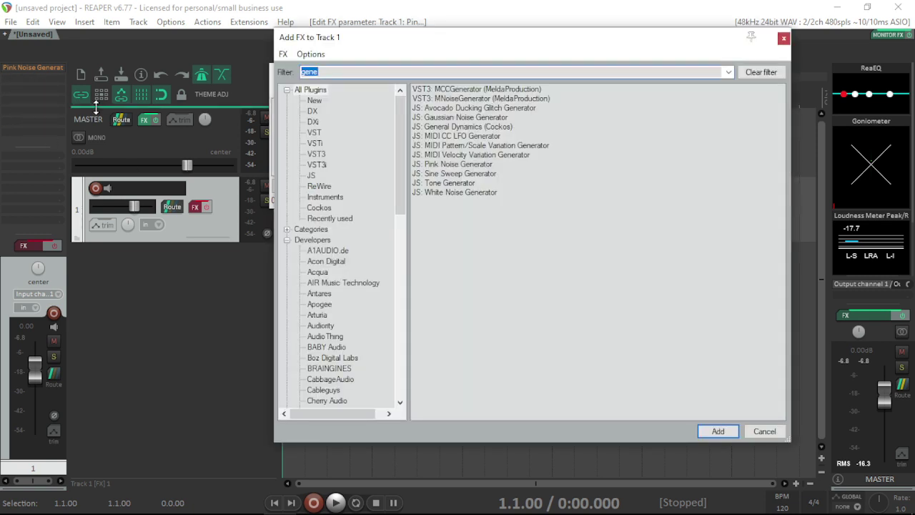
pyautogui.write('mtrem')
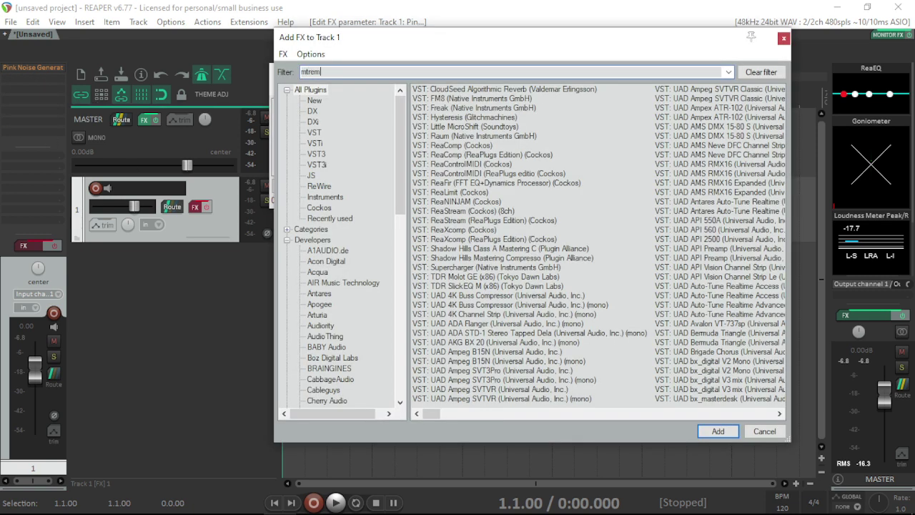
pyautogui.press('Return')
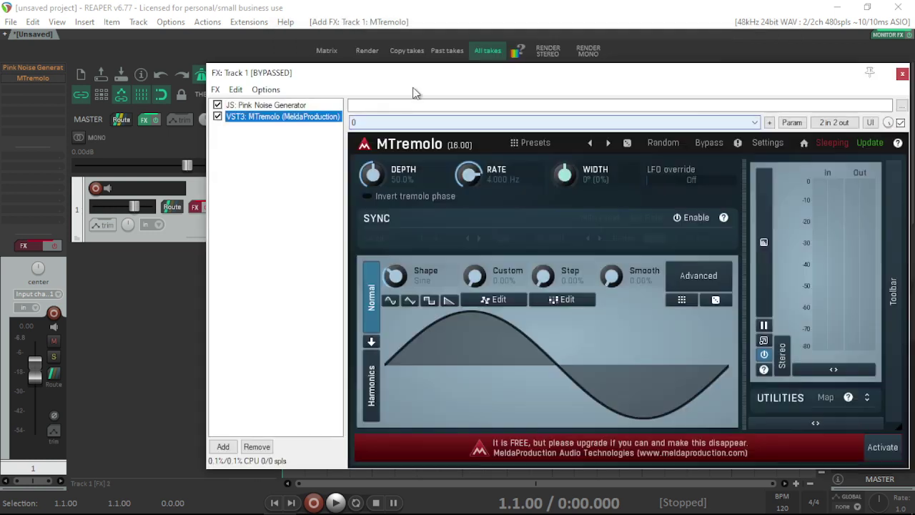
# Enable MTremolo's sync and reactivate Track 1's bypassed effects, moving the FX window aside.
pyautogui.click(680, 218)
pyautogui.moveTo(311, 75); pyautogui.dragTo(208, 43)
pyautogui.click(208, 207)
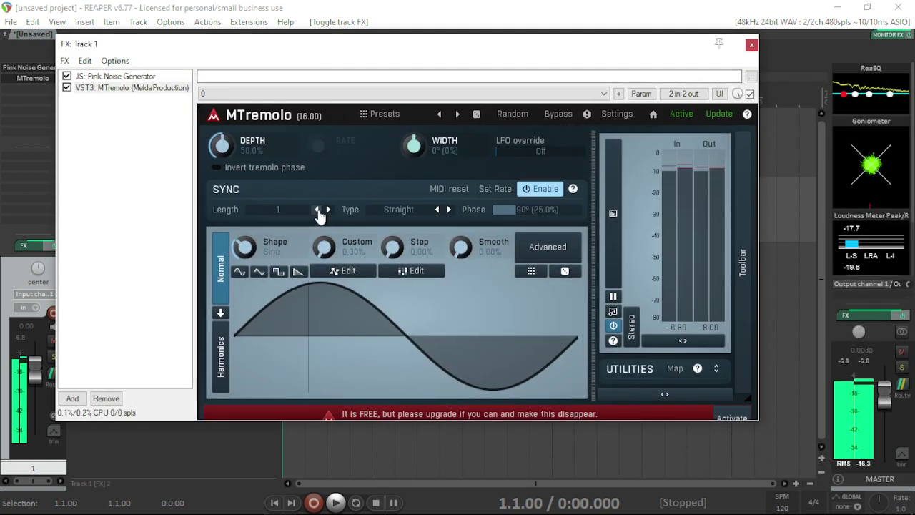
# Set MTremolo's depth to about 92% and its sync length to 2, and close the FX chain.
pyautogui.click(318, 210)
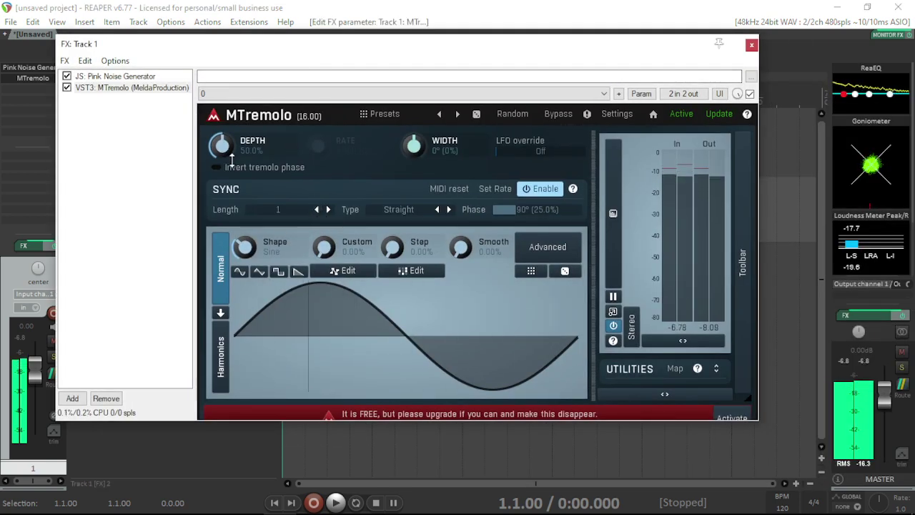
pyautogui.moveTo(222, 145); pyautogui.dragTo(222, 133)
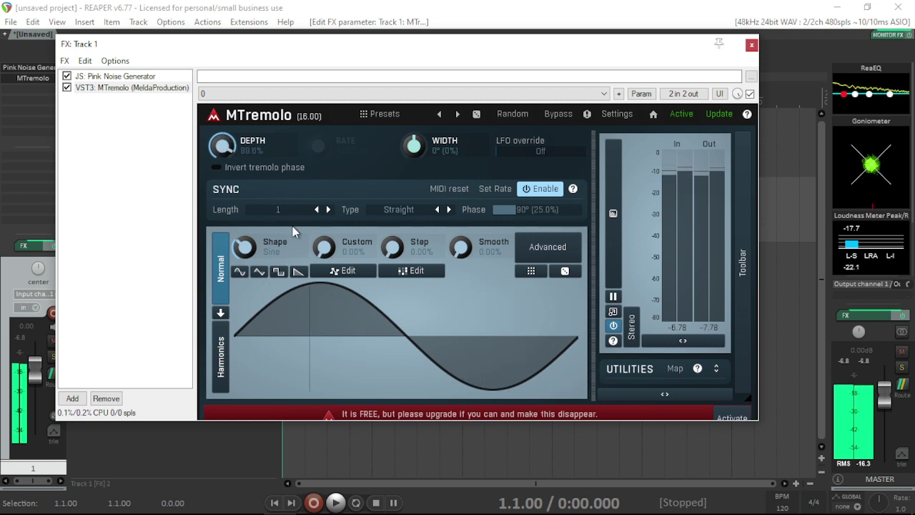
pyautogui.click(329, 209)
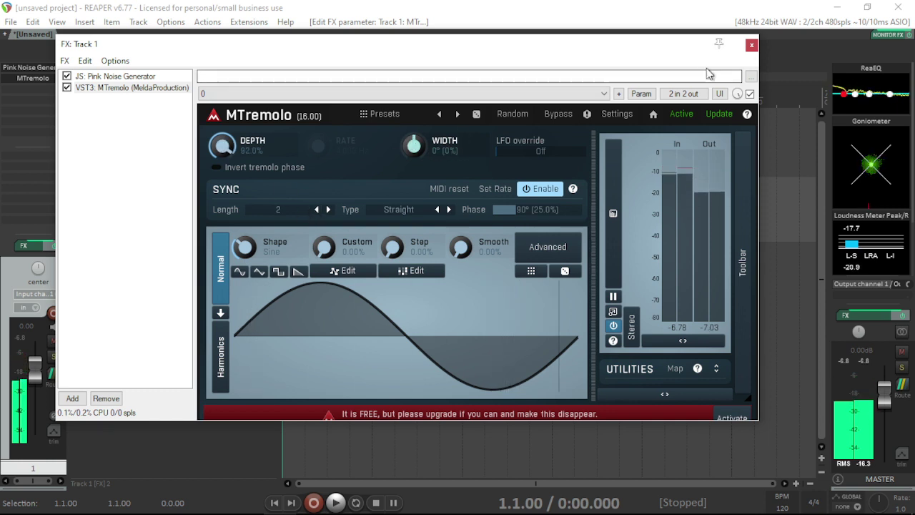
pyautogui.click(752, 45)
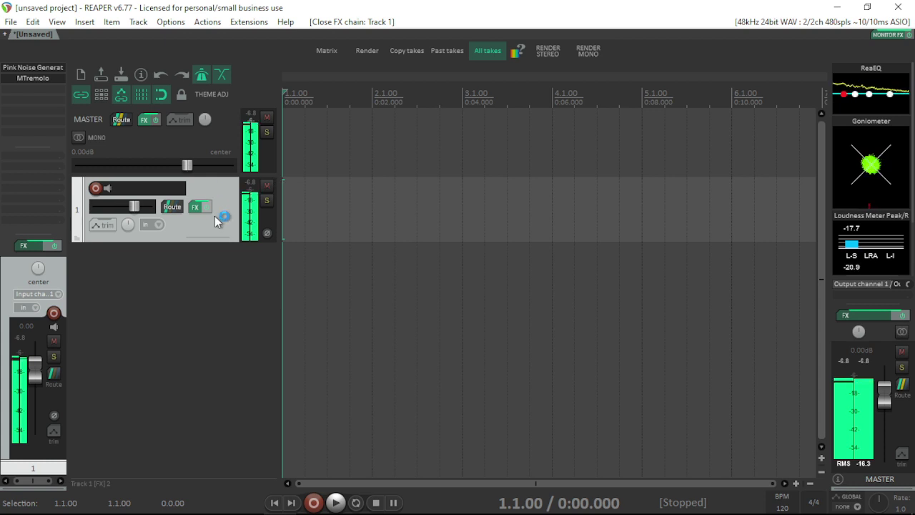
# Add the Cockos ReaEQ effect to Track 1 after MTremolo.
pyautogui.doubleClick(31, 89)
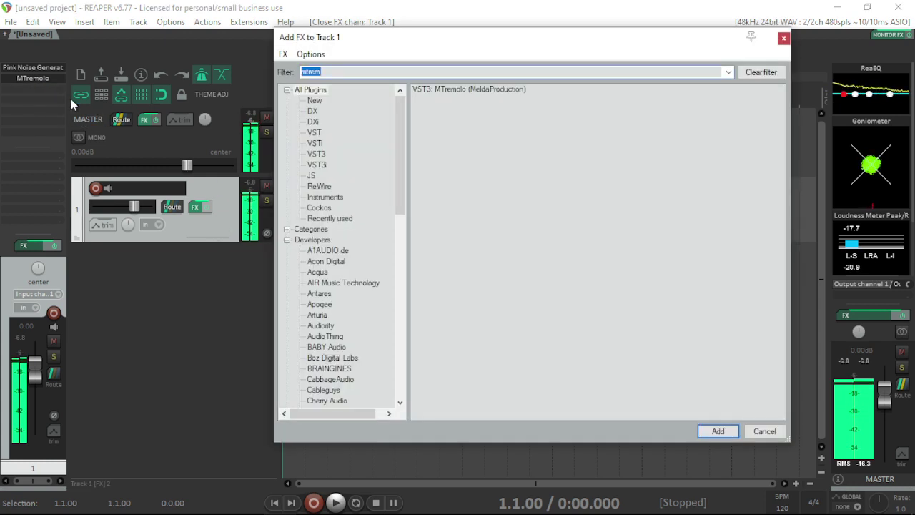
pyautogui.write('eq')
pyautogui.click(329, 207)
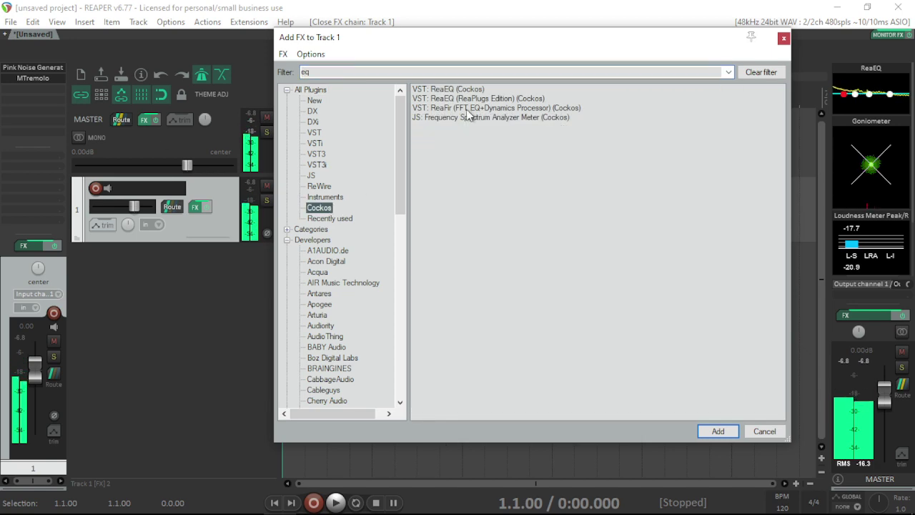
pyautogui.doubleClick(444, 90)
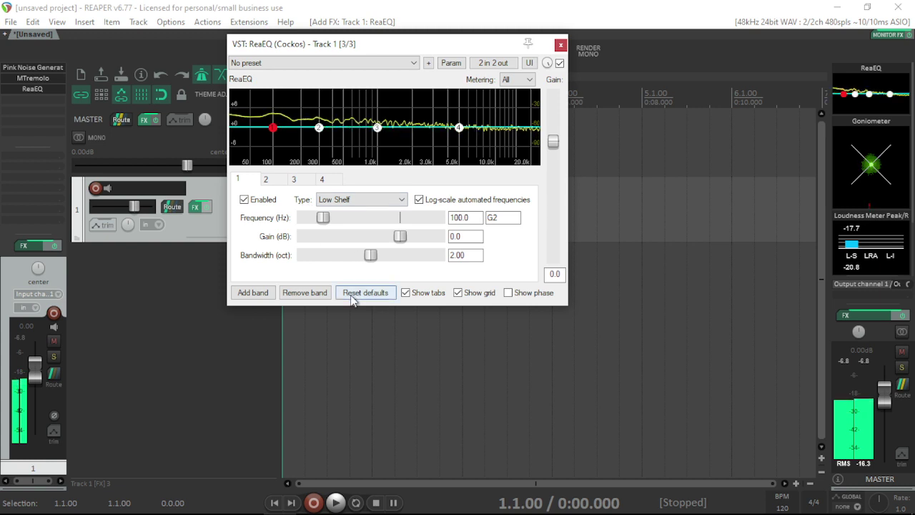
# Remove the first three ReaEQ bands and change the remaining band's type to Low Pass.
pyautogui.click(313, 294)
pyautogui.click(313, 294)
pyautogui.click(315, 294)
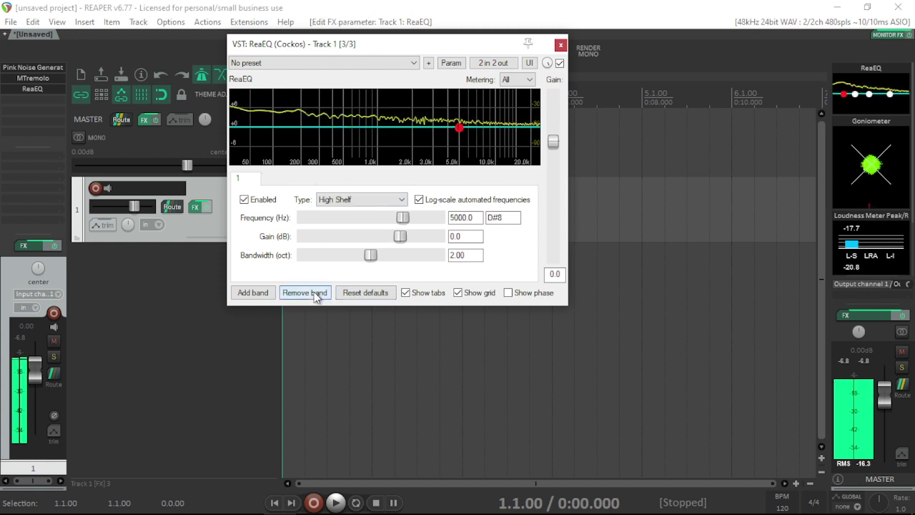
pyautogui.click(349, 200)
pyautogui.click(342, 237)
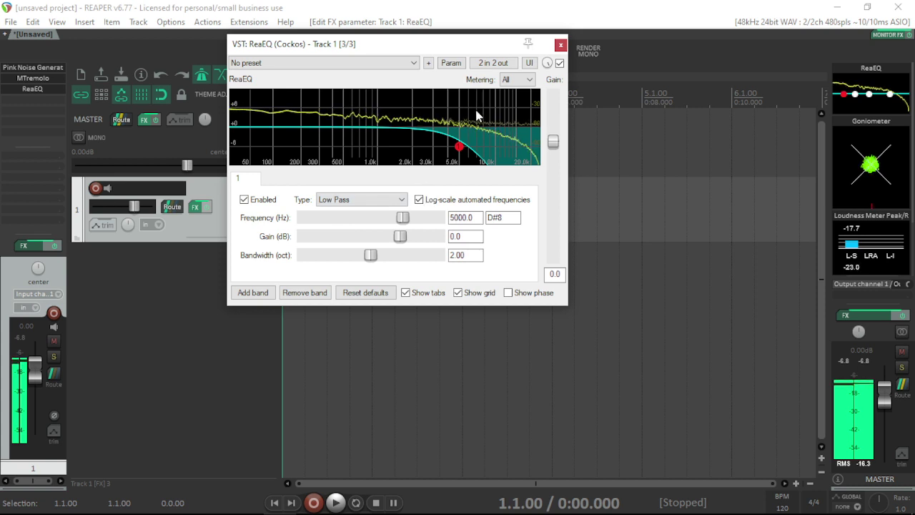
pyautogui.click(451, 63)
pyautogui.click(466, 63)
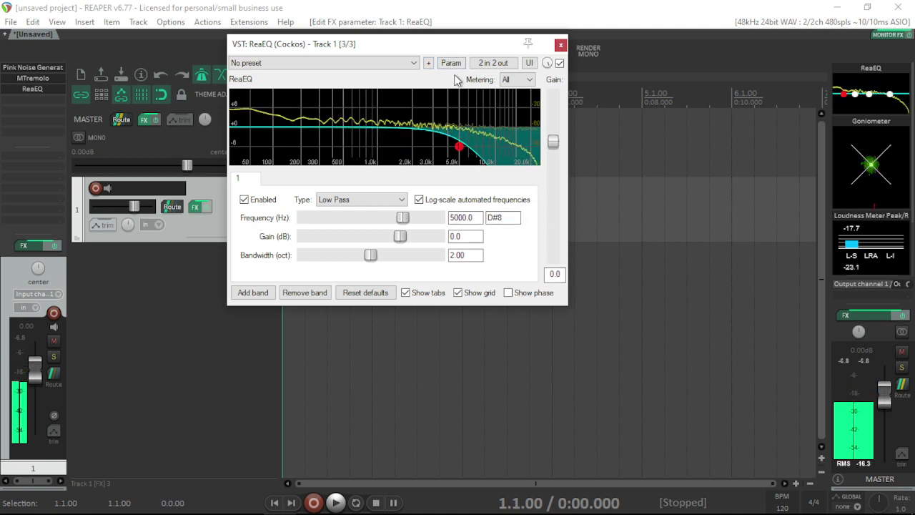
pyautogui.click(452, 63)
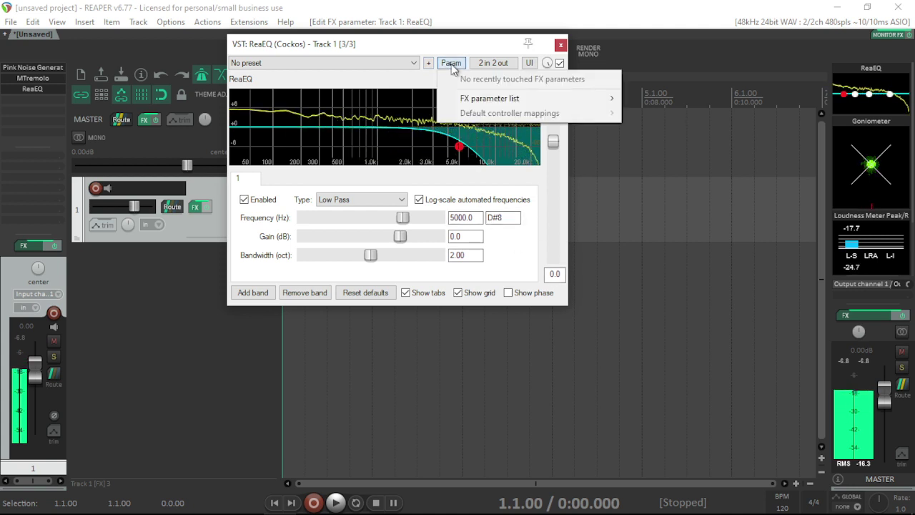
pyautogui.click(412, 93)
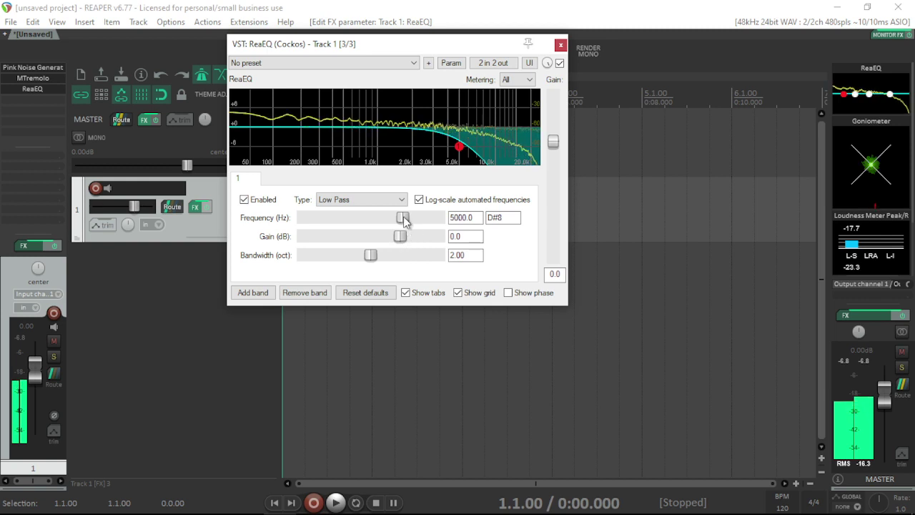
# Adjust the low-pass band to a frequency of about 1477 Hz, gain of -2.4 dB and bandwidth of 0.92 octaves.
pyautogui.moveTo(404, 218); pyautogui.dragTo(371, 222)
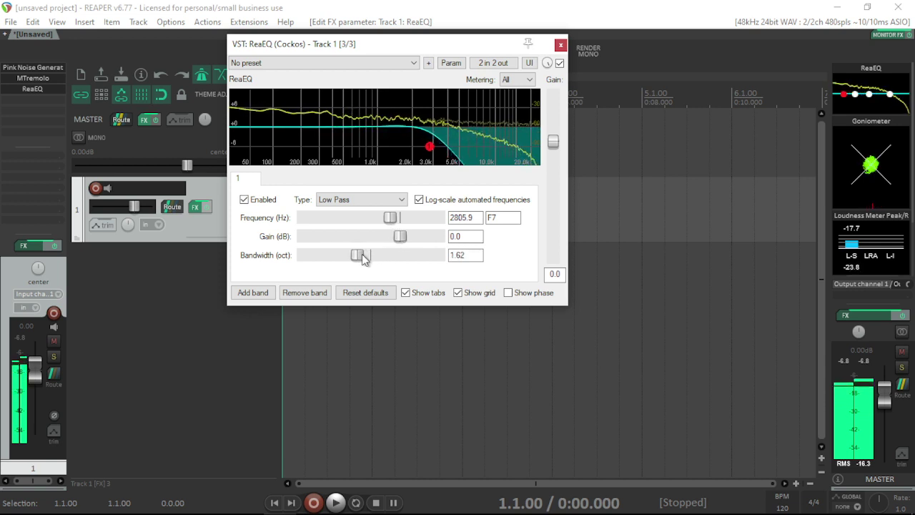
pyautogui.moveTo(351, 258); pyautogui.dragTo(339, 256)
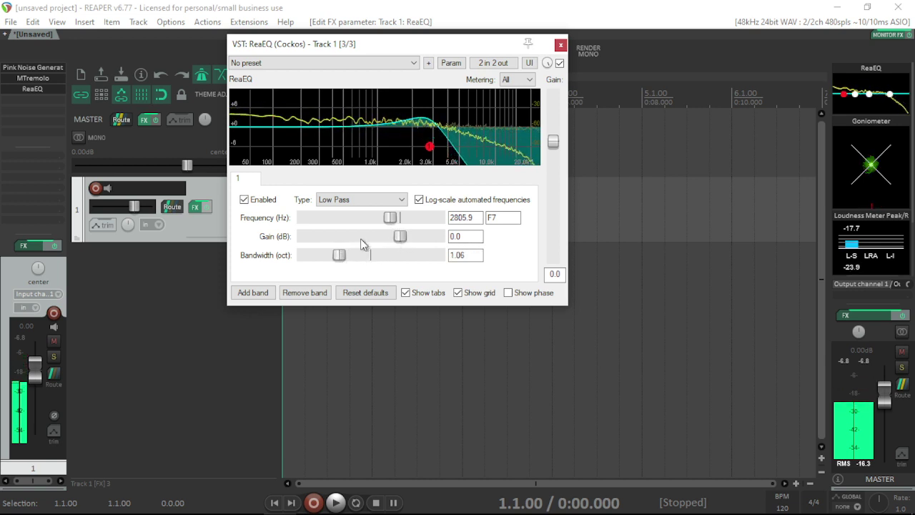
pyautogui.moveTo(390, 218); pyautogui.dragTo(391, 236)
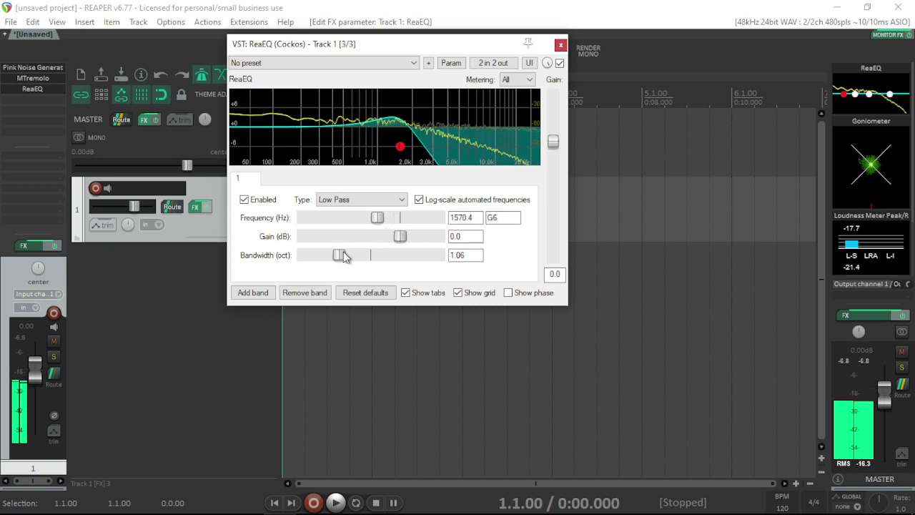
pyautogui.moveTo(341, 254); pyautogui.dragTo(326, 256)
pyautogui.moveTo(379, 218); pyautogui.dragTo(396, 221)
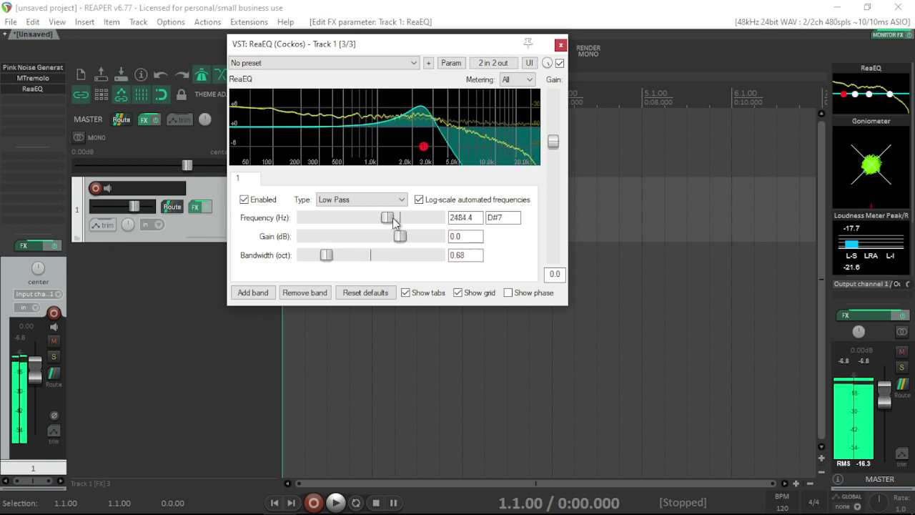
pyautogui.moveTo(327, 255); pyautogui.dragTo(376, 222)
# Open parameter modulation for the low-pass frequency and turn on its LFO.
pyautogui.click(449, 64)
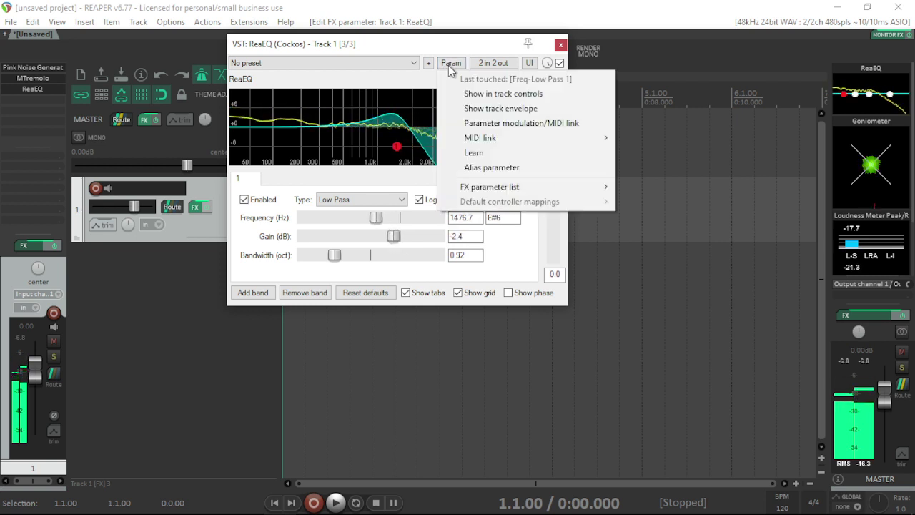
pyautogui.click(493, 123)
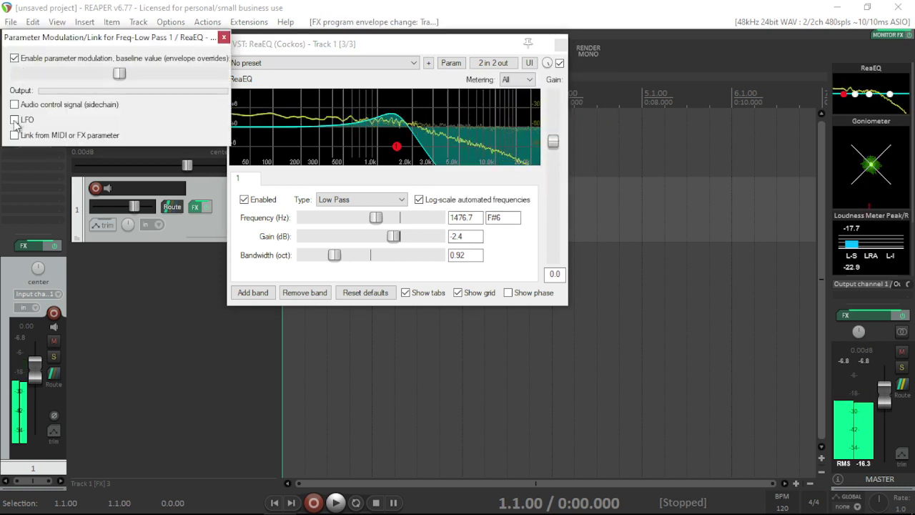
pyautogui.click(14, 119)
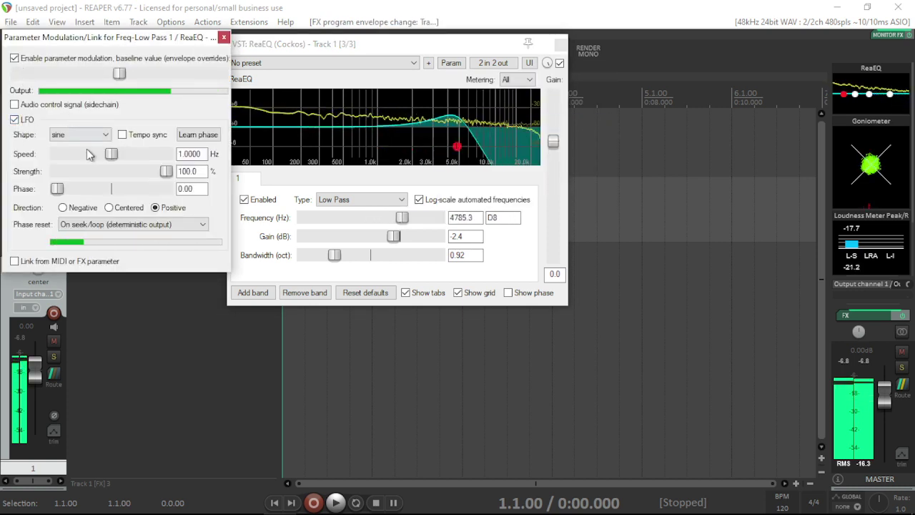
# Sync the LFO to tempo with speed 4.5 QN, phase 0.50 and direction Centered.
pyautogui.click(122, 135)
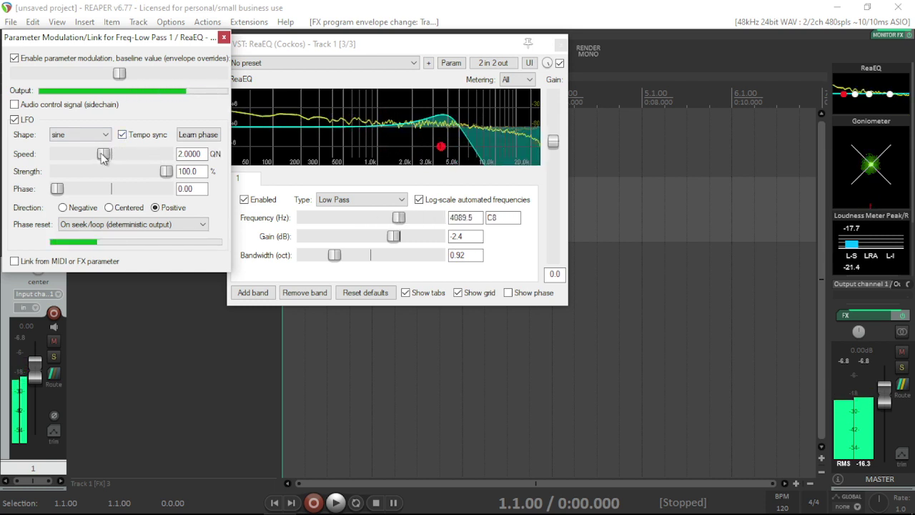
pyautogui.moveTo(108, 157); pyautogui.dragTo(82, 156)
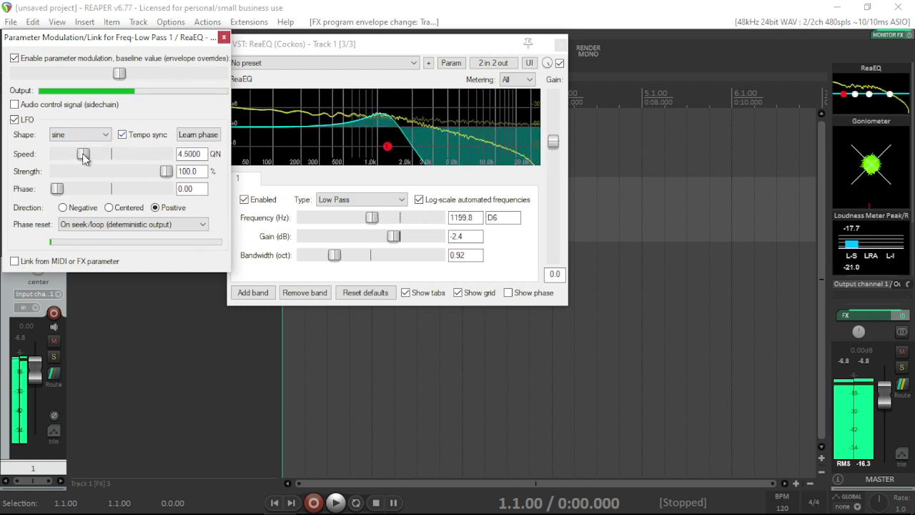
pyautogui.scroll(5, 64, 188)
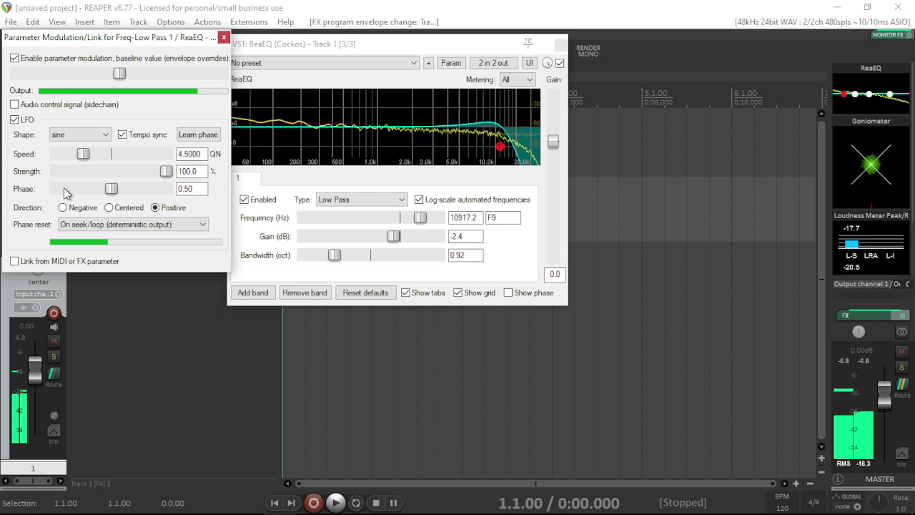
pyautogui.click(109, 207)
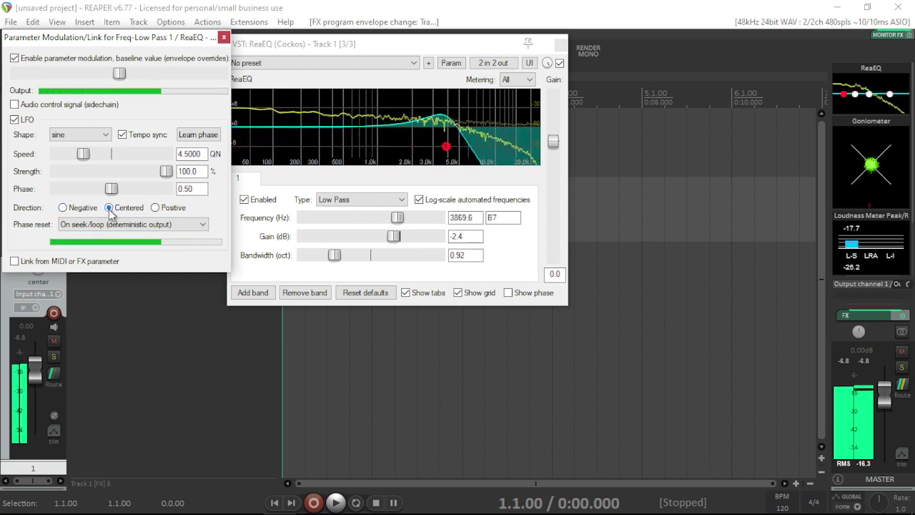
# Reposition the ReaEQ and modulation windows, and try a lower modulation baseline value and reset it.
pyautogui.moveTo(285, 46); pyautogui.dragTo(386, 47)
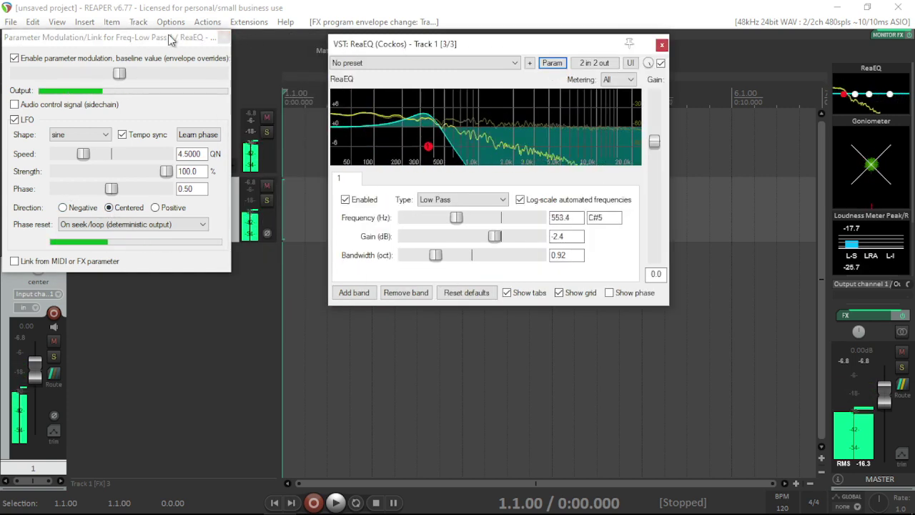
pyautogui.moveTo(100, 37); pyautogui.dragTo(209, 89)
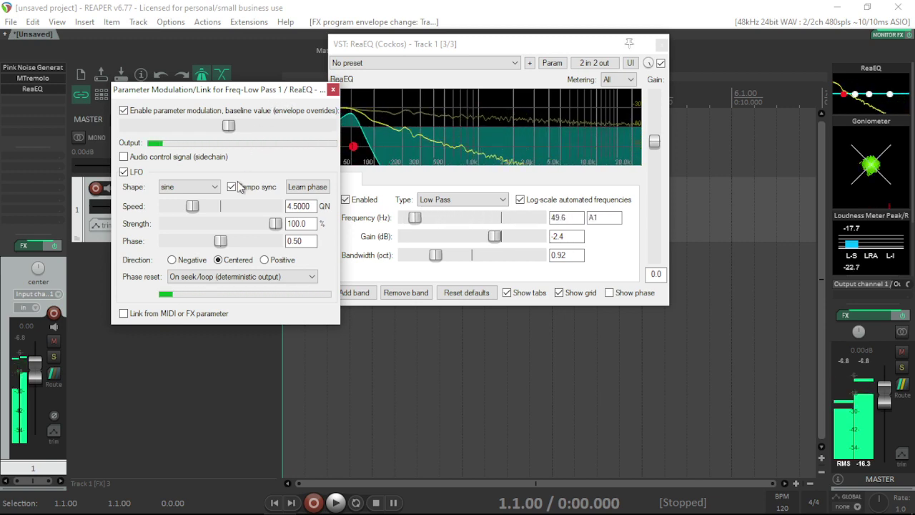
pyautogui.moveTo(228, 126); pyautogui.dragTo(206, 127)
pyautogui.doubleClick(206, 126)
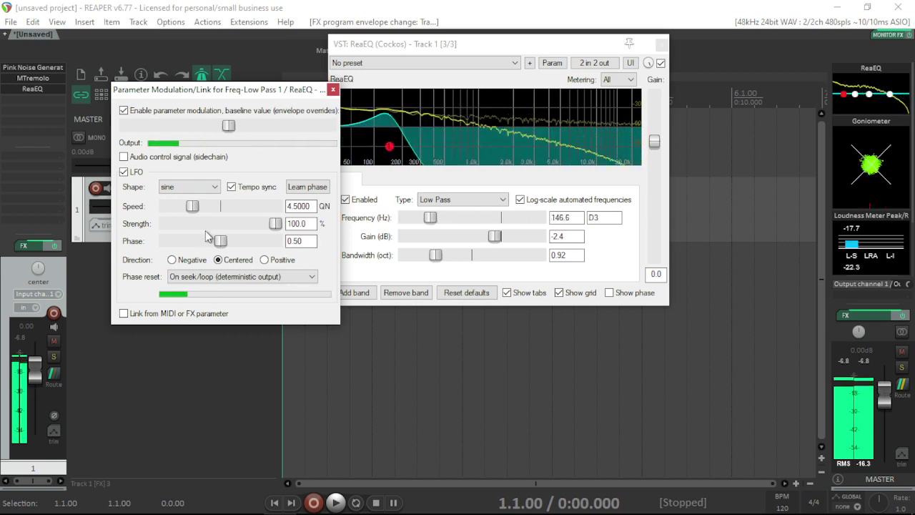
# Set the LFO strength to 47.6%, speed to 6.5833 QN, phase to 0.50 and direction to Positive.
pyautogui.moveTo(276, 224); pyautogui.dragTo(219, 228)
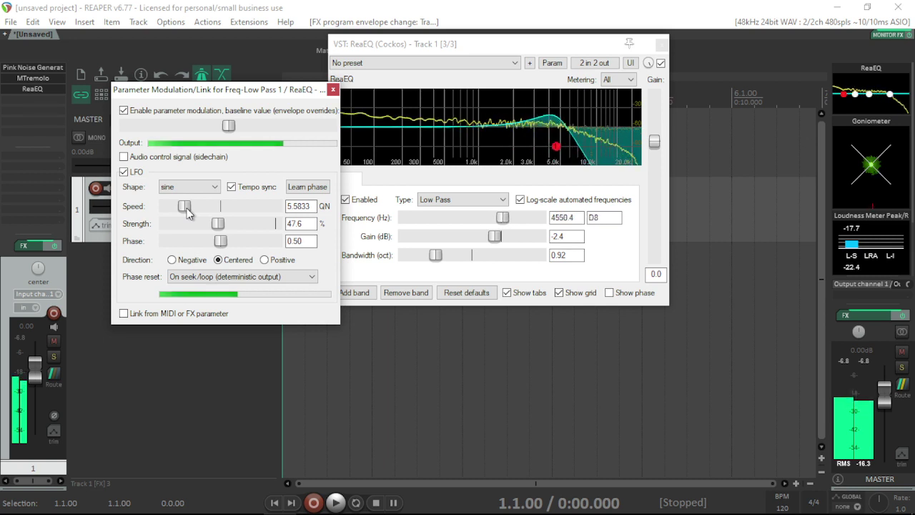
pyautogui.moveTo(187, 213); pyautogui.dragTo(186, 213)
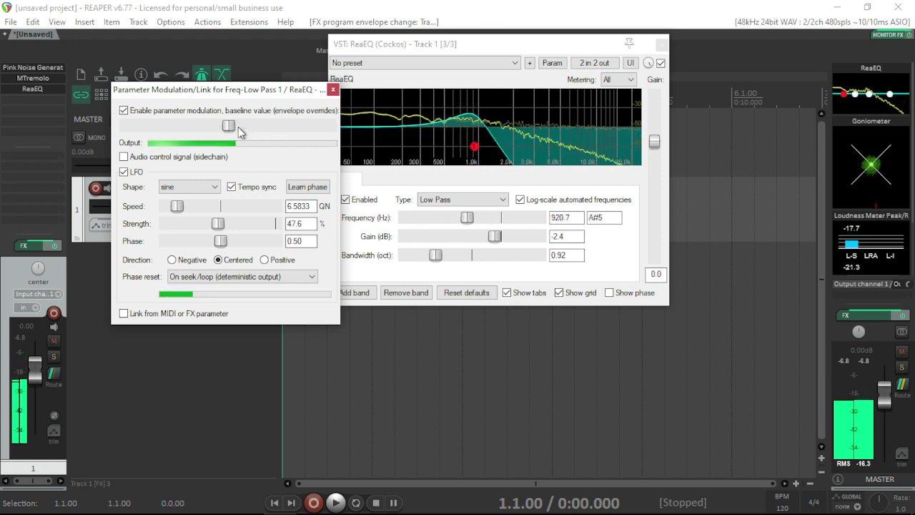
pyautogui.moveTo(229, 244); pyautogui.dragTo(178, 244)
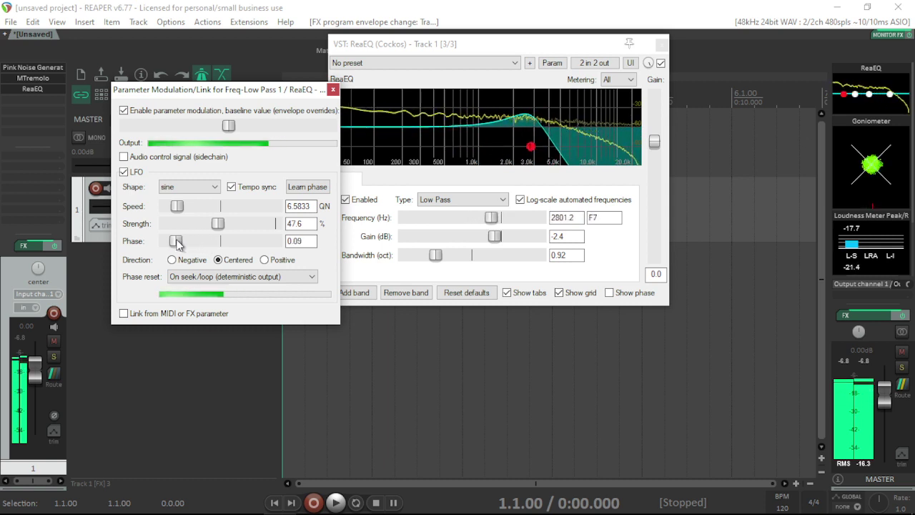
pyautogui.doubleClick(176, 241)
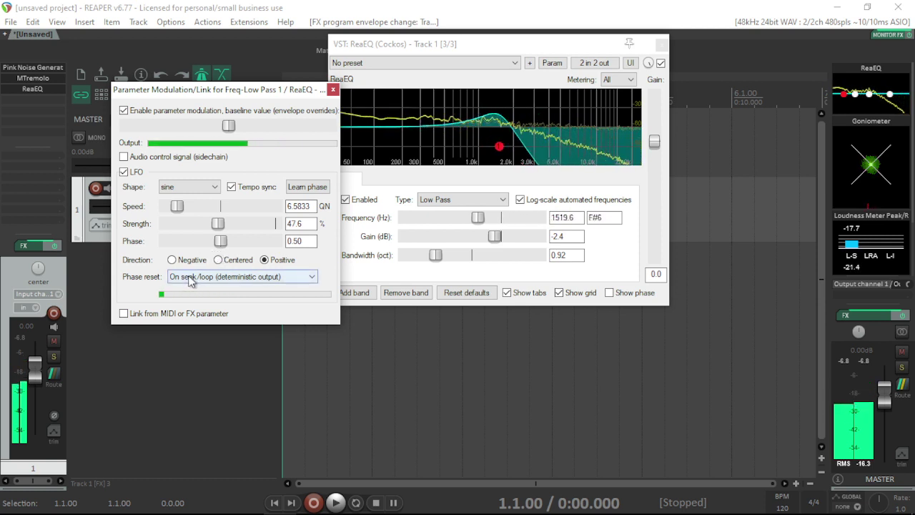
# Try the square LFO shape at speeds of about 0.43 and 1 QN, and the random shape at about 5.33 QN.
pyautogui.click(190, 187)
pyautogui.click(187, 199)
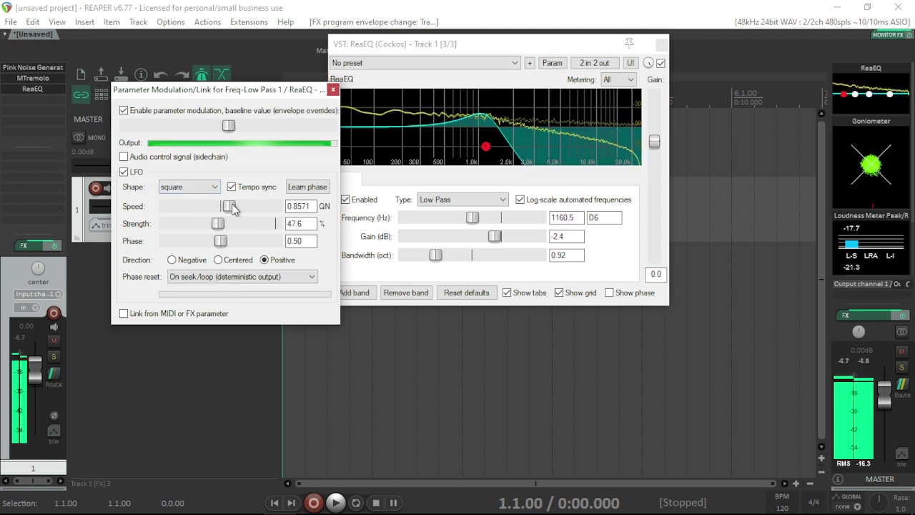
pyautogui.moveTo(181, 207); pyautogui.dragTo(252, 207)
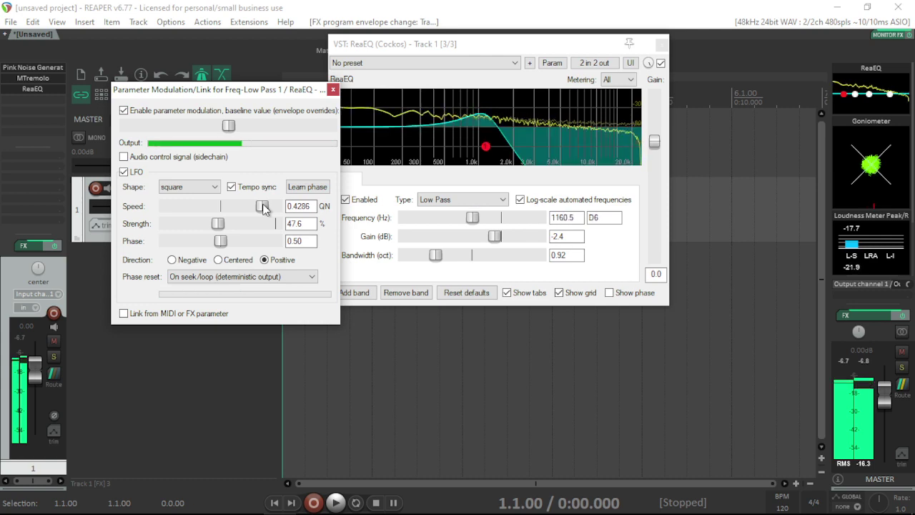
pyautogui.doubleClick(259, 207)
pyautogui.click(189, 186)
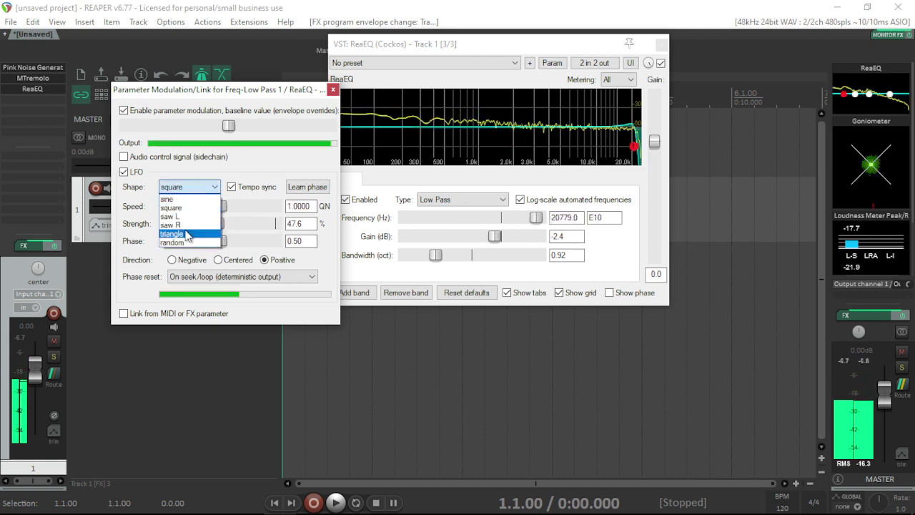
pyautogui.click(184, 239)
pyautogui.moveTo(209, 208); pyautogui.dragTo(190, 208)
# Set the LFO shape to sine with a speed of 6.5 QN and close the parameter modulation window.
pyautogui.click(190, 187)
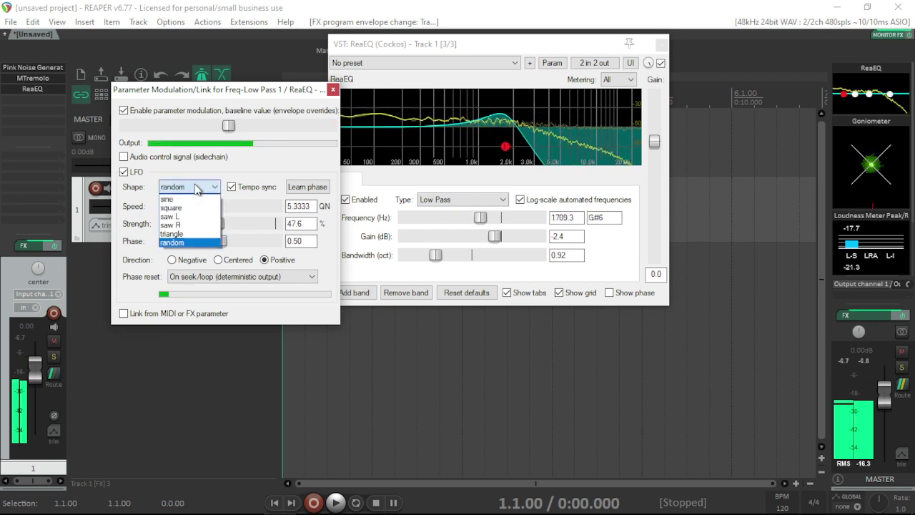
pyautogui.click(187, 199)
pyautogui.moveTo(185, 208); pyautogui.dragTo(183, 206)
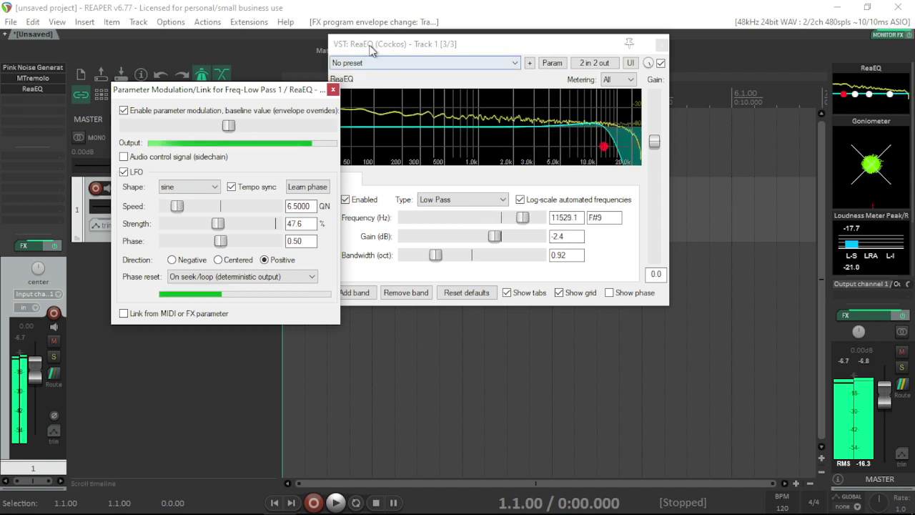
pyautogui.click(333, 90)
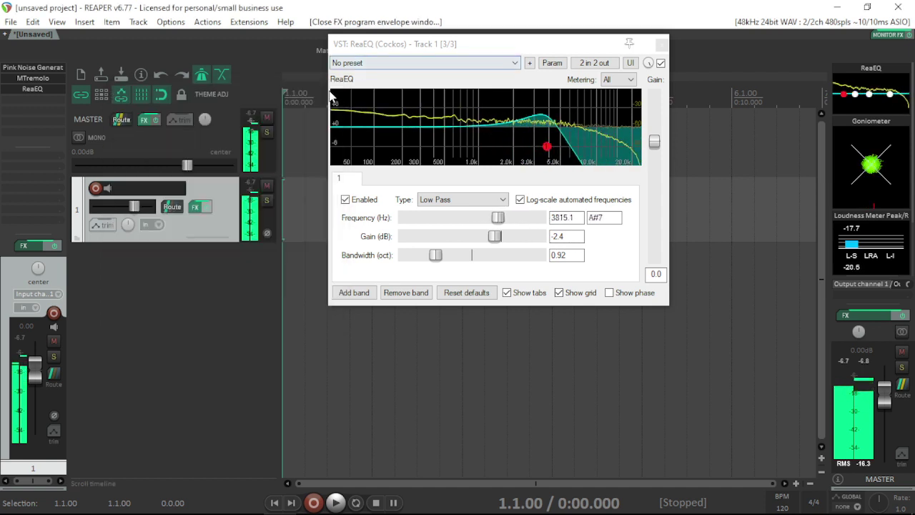
# Add a second ReaEQ band of type High Pass and set the low-pass band's bandwidth to 2.00 octaves.
pyautogui.click(354, 293)
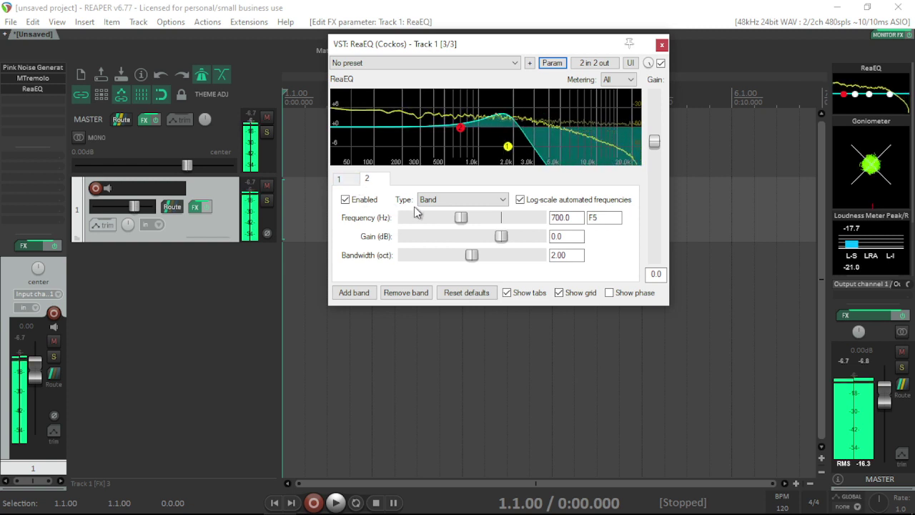
pyautogui.click(458, 199)
pyautogui.click(452, 243)
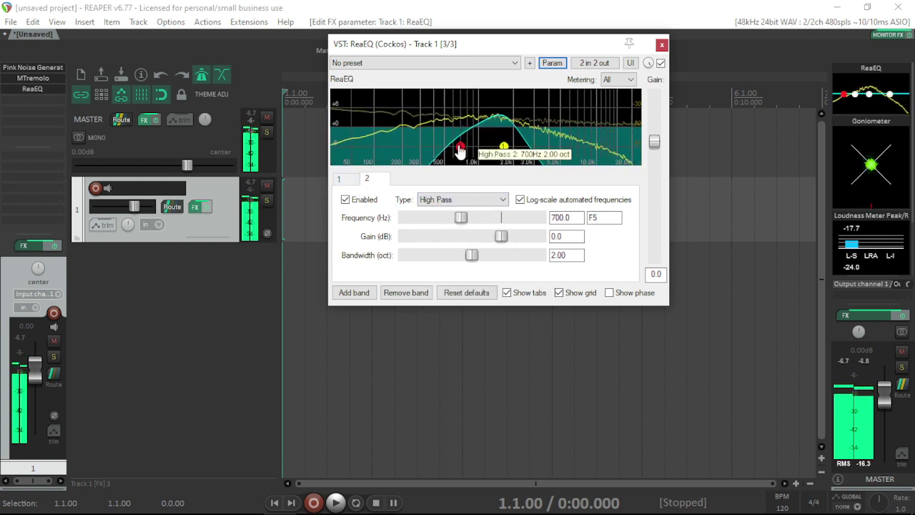
pyautogui.click(339, 179)
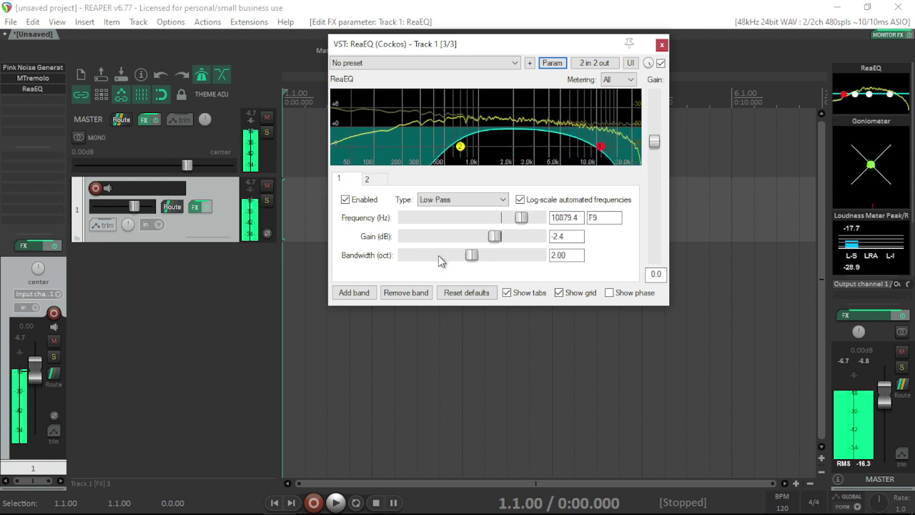
pyautogui.click(367, 180)
# Add a second track that receives audio from Track 1, with its volume pulled down to -inf.
pyautogui.doubleClick(195, 267)
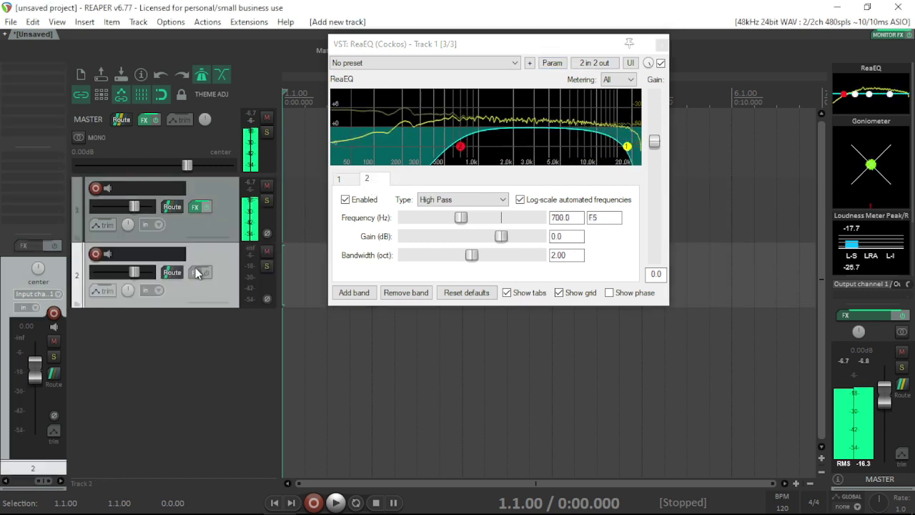
pyautogui.rightClick(136, 271)
pyautogui.moveTo(236, 299); pyautogui.dragTo(199, 299)
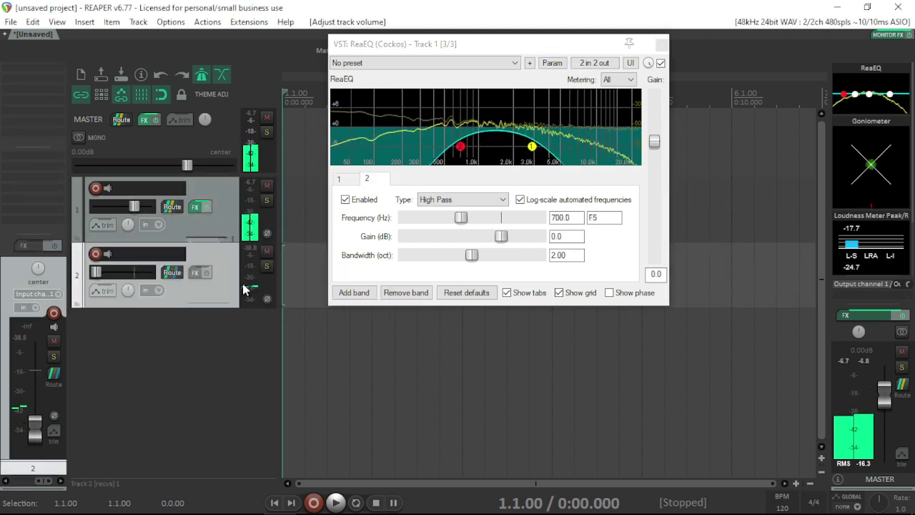
# Add ReaVerb to Track 2 with wet at +0.0 dB and dry at -inf, and insert a Reverb Generator.
pyautogui.doubleClick(29, 70)
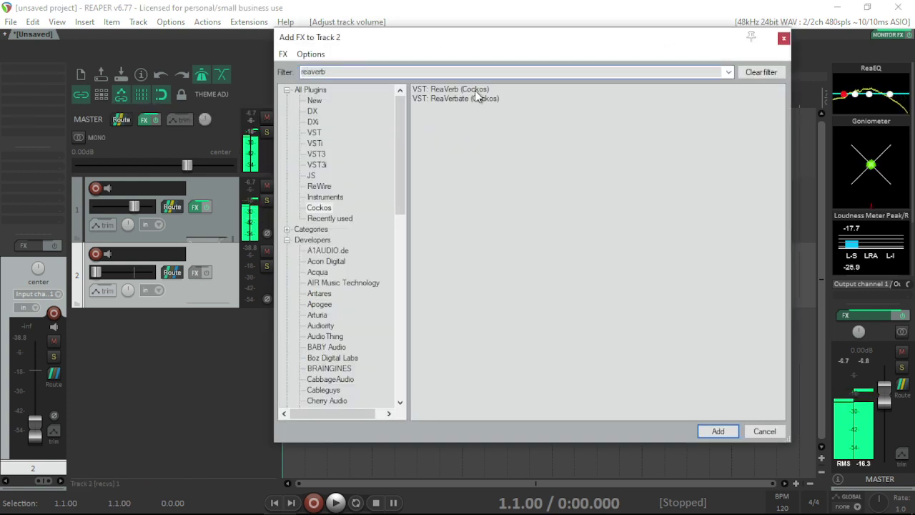
pyautogui.doubleClick(476, 92)
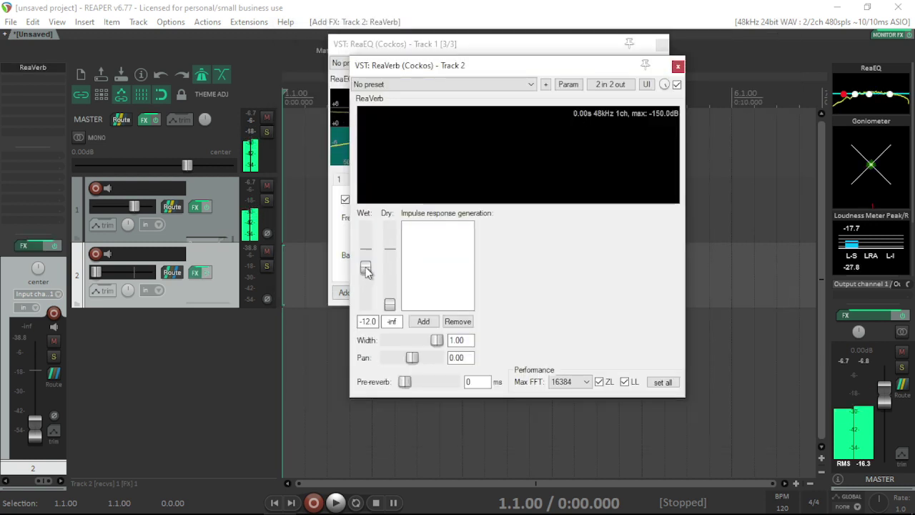
pyautogui.click(422, 319)
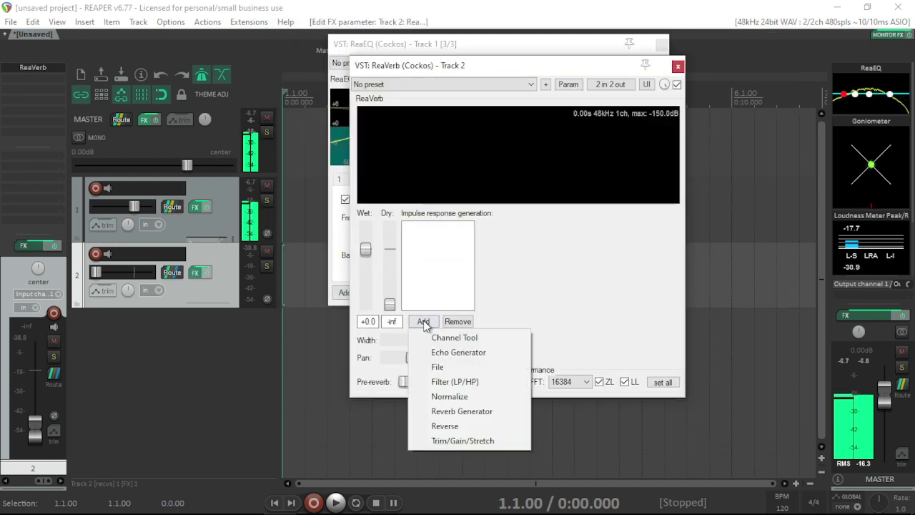
pyautogui.click(458, 410)
# Set the Reverb Generator's length to 3343 ms and room size to 96, and raise Track 2's volume to -0.89 dB.
pyautogui.moveTo(591, 300); pyautogui.dragTo(629, 304)
pyautogui.moveTo(595, 263); pyautogui.dragTo(592, 263)
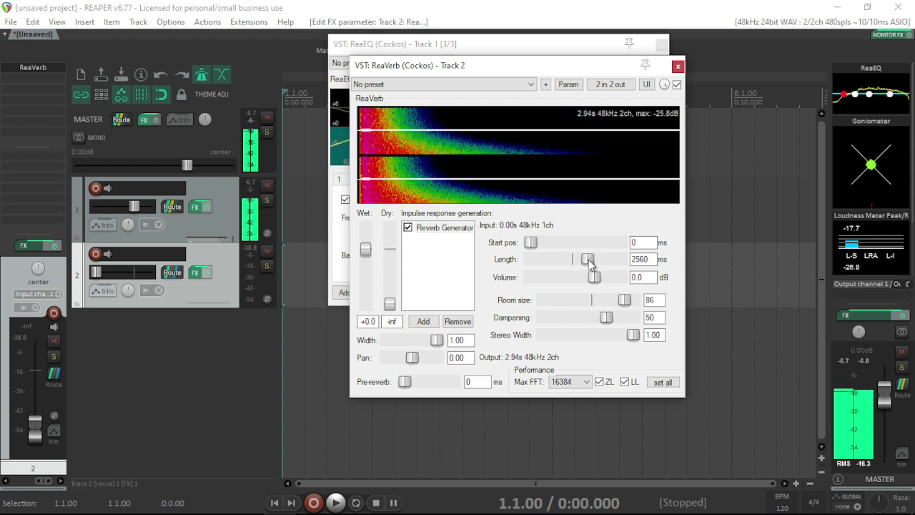
pyautogui.moveTo(104, 270); pyautogui.dragTo(137, 278)
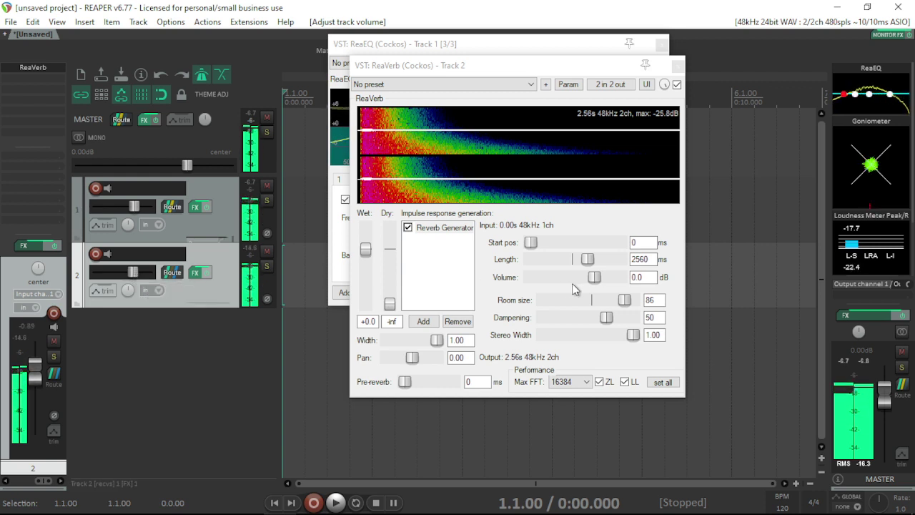
pyautogui.moveTo(624, 300); pyautogui.dragTo(630, 300)
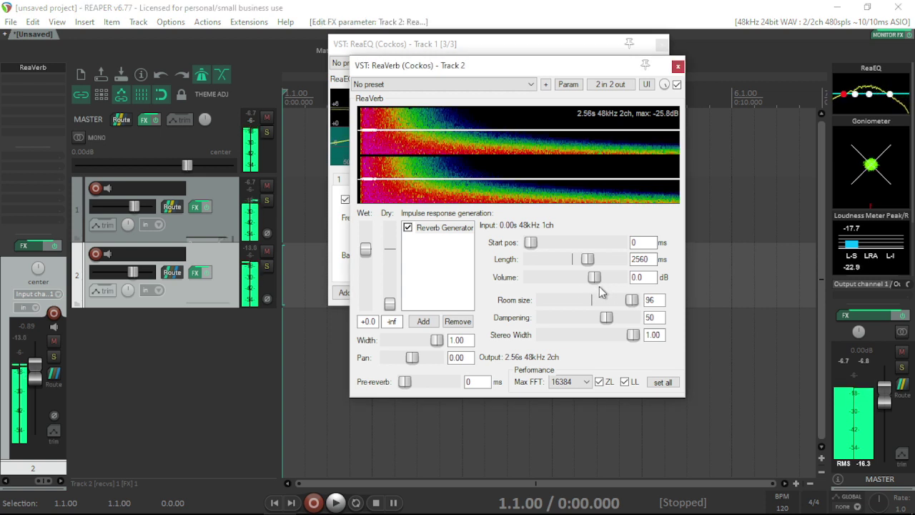
pyautogui.moveTo(587, 259); pyautogui.dragTo(592, 259)
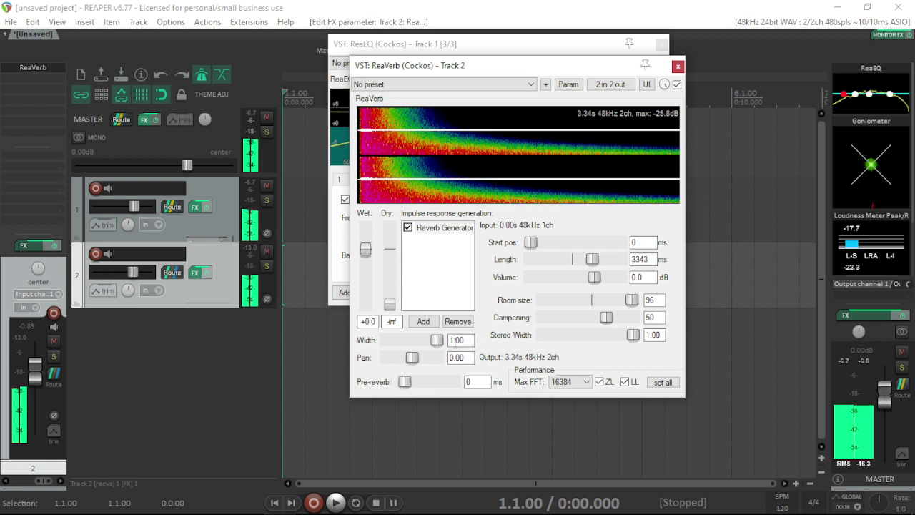
# Add a Filter (LP/HP) module to ReaVerb with lowpass at 5252 and highpass at 71.
pyautogui.click(423, 322)
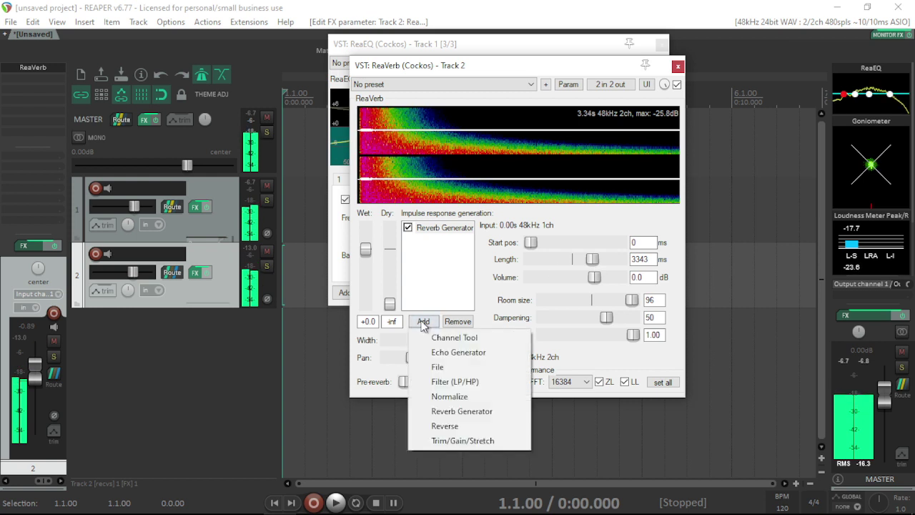
pyautogui.click(454, 381)
pyautogui.moveTo(621, 245); pyautogui.dragTo(589, 249)
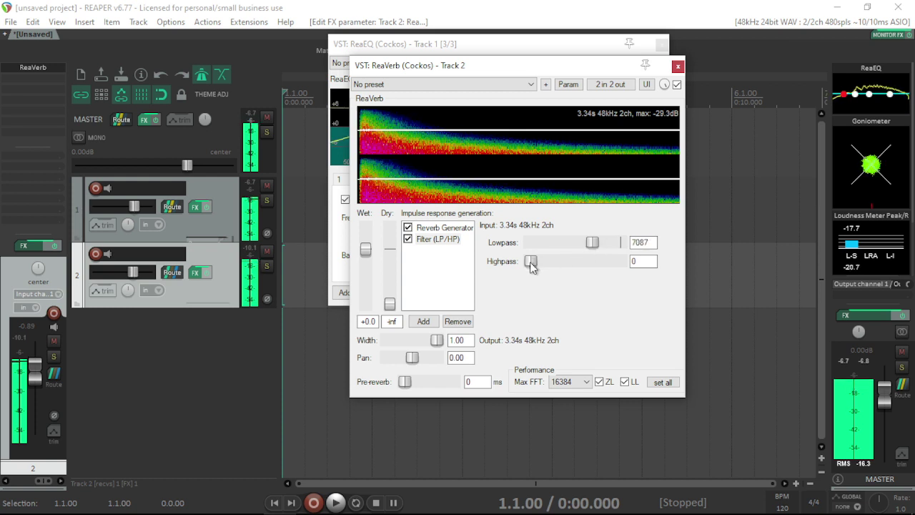
pyautogui.moveTo(532, 267); pyautogui.dragTo(549, 268)
pyautogui.moveTo(593, 245); pyautogui.dragTo(587, 245)
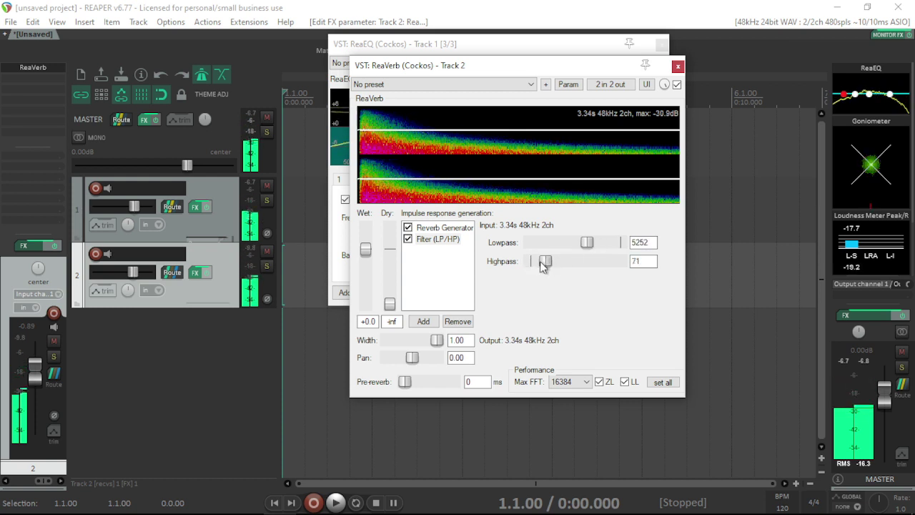
# Solo Track 2 and set its Reverb Generator to length 5063 ms, room size 94 and dampening 100.
pyautogui.click(267, 267)
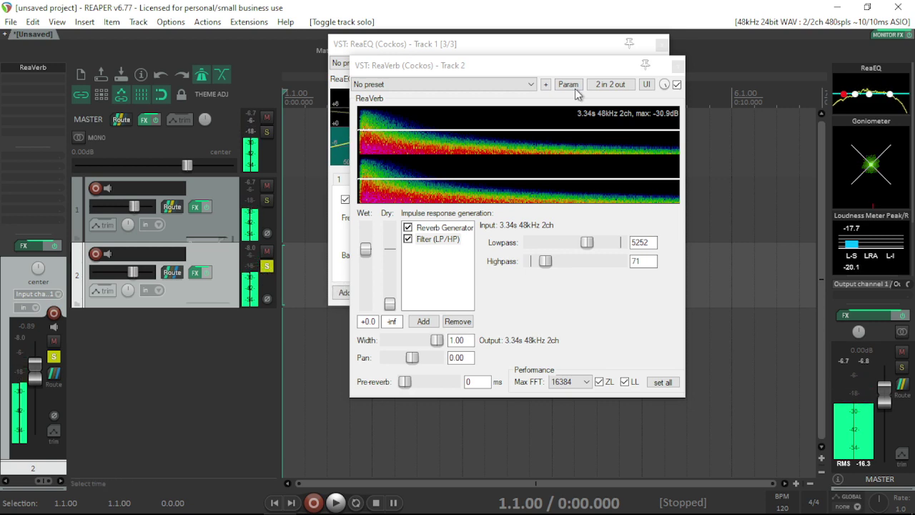
pyautogui.click(677, 65)
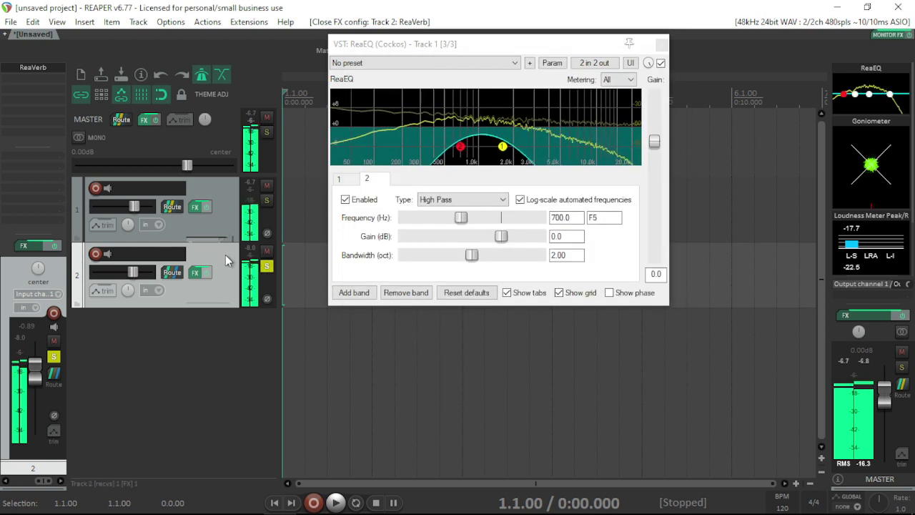
pyautogui.click(197, 275)
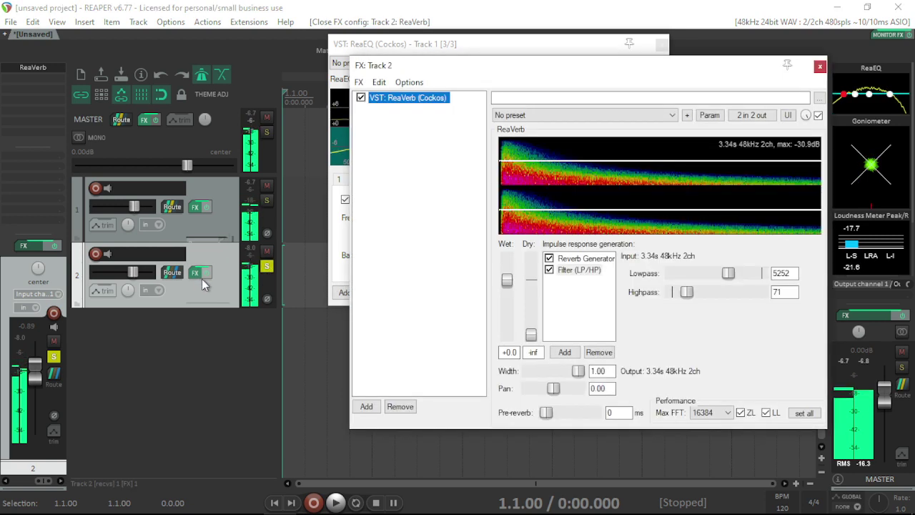
pyautogui.click(595, 260)
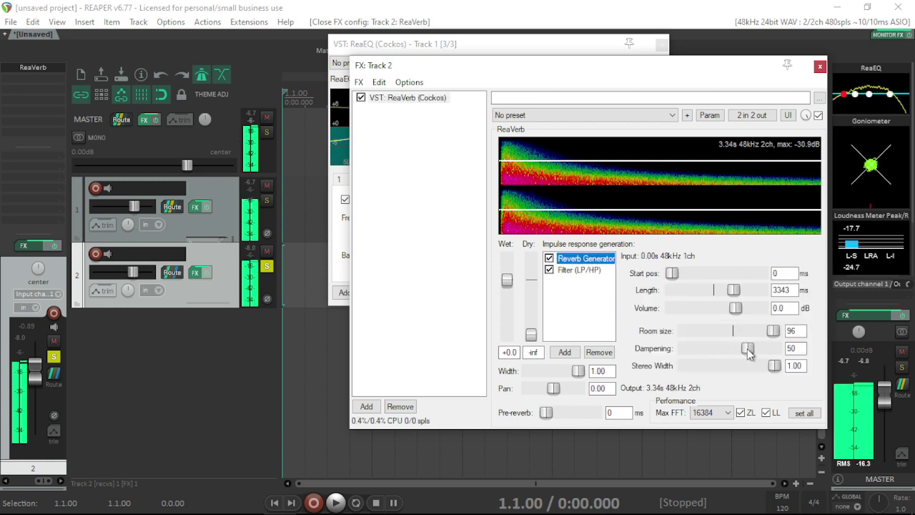
pyautogui.moveTo(748, 353); pyautogui.dragTo(783, 352)
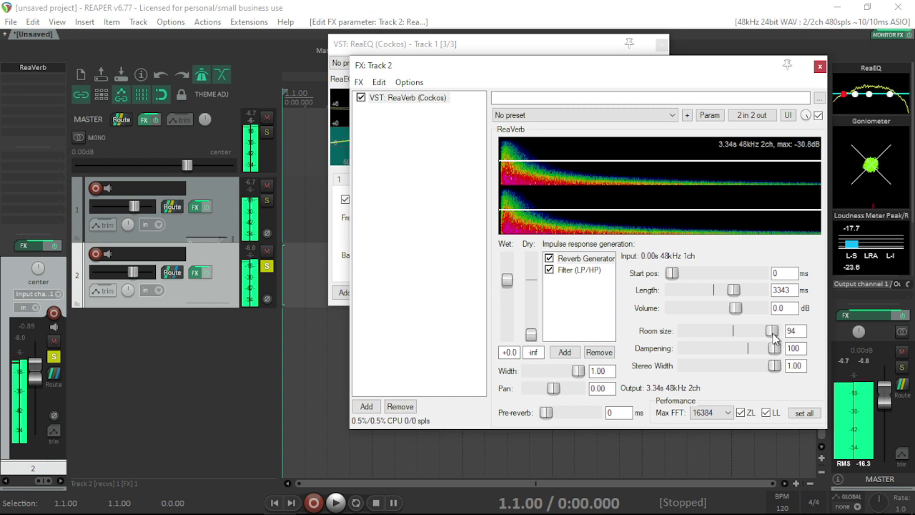
pyautogui.moveTo(740, 293); pyautogui.dragTo(751, 298)
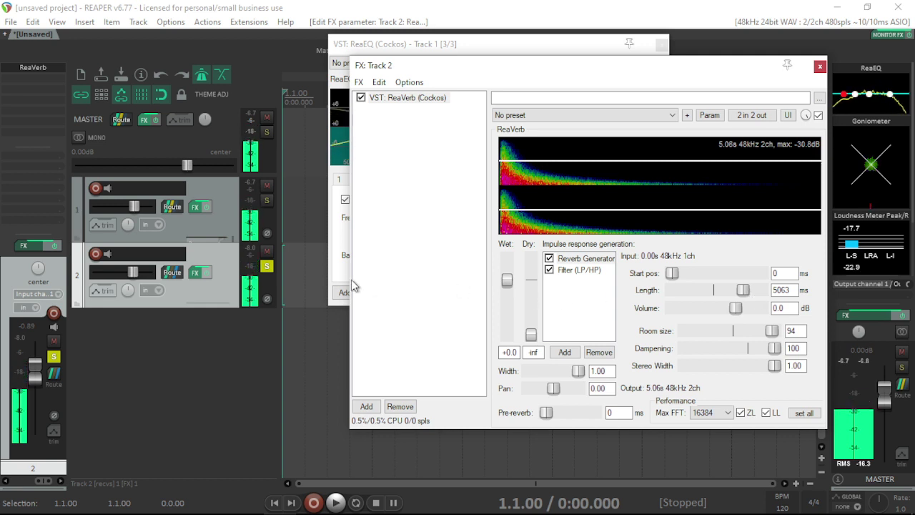
# Adjust ReaVerb's filter module to a lowpass of about 6061 and a highpass of about 150.
pyautogui.click(583, 272)
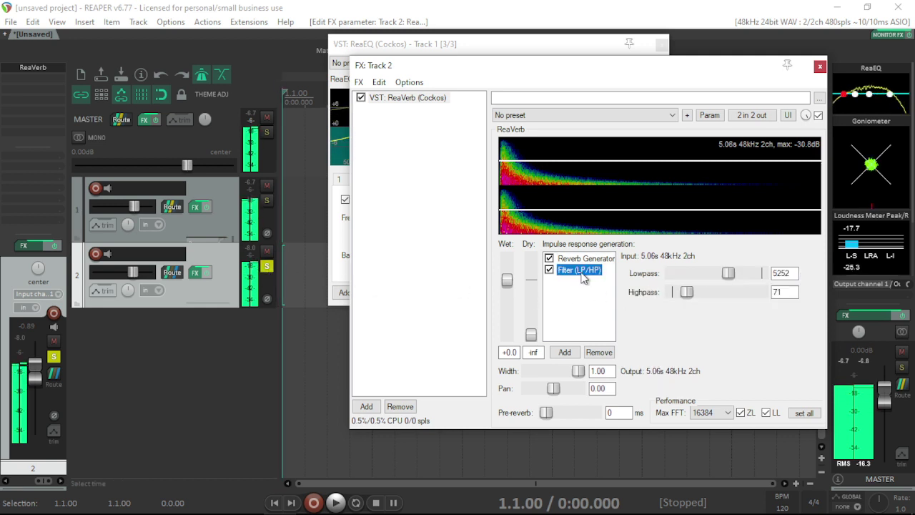
pyautogui.click(720, 279)
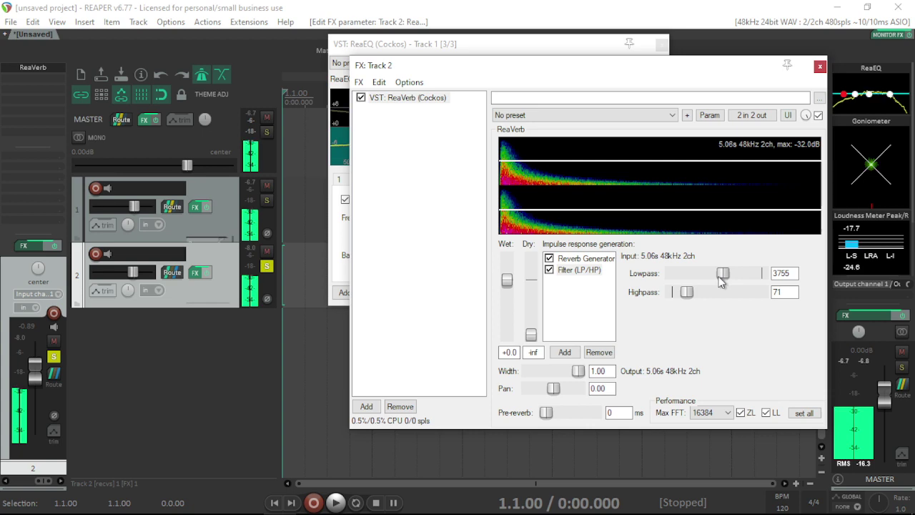
pyautogui.moveTo(699, 292); pyautogui.dragTo(691, 294)
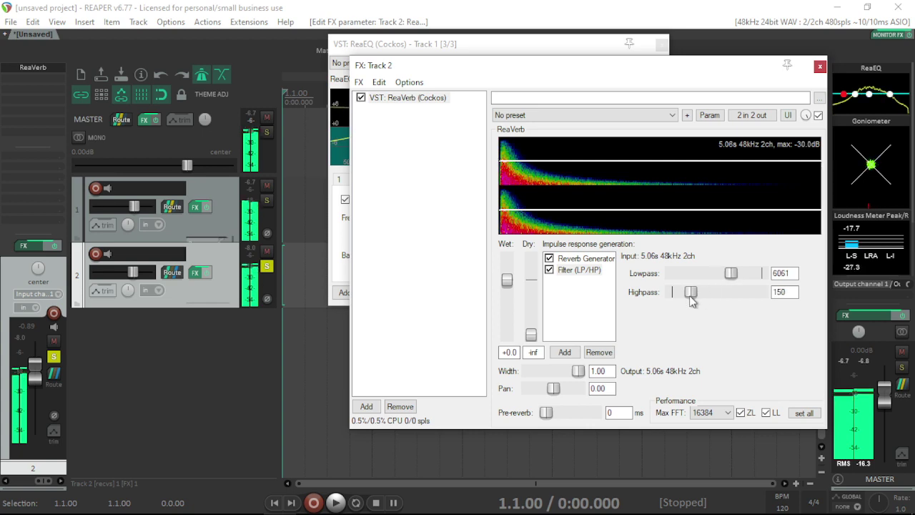
# Add ReaEQ to Track 2 and cut its band 3 by 2.5 dB at 960.6 Hz.
pyautogui.click(366, 406)
pyautogui.write('eq')
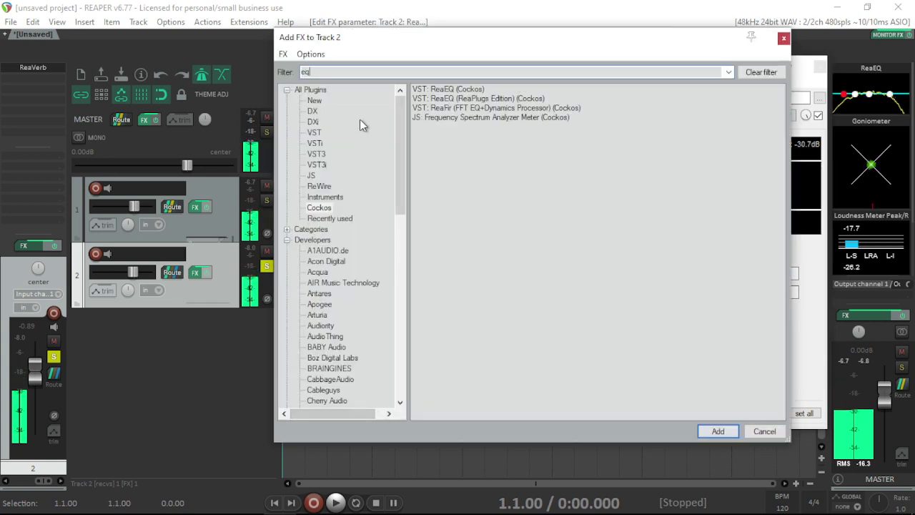
pyautogui.doubleClick(464, 90)
pyautogui.moveTo(640, 179)
pyautogui.mouseDown()
pyautogui.moveTo(640, 164)
pyautogui.moveTo(639, 188)
pyautogui.mouseUp()
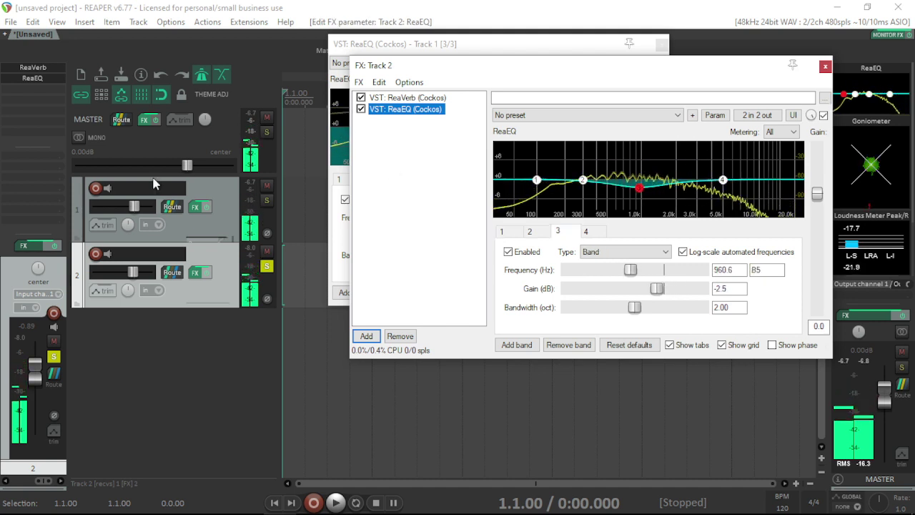
# Lower Track 2's volume to -7.62 dB, unsolo the track and close the open effect windows.
pyautogui.moveTo(132, 271); pyautogui.dragTo(126, 272)
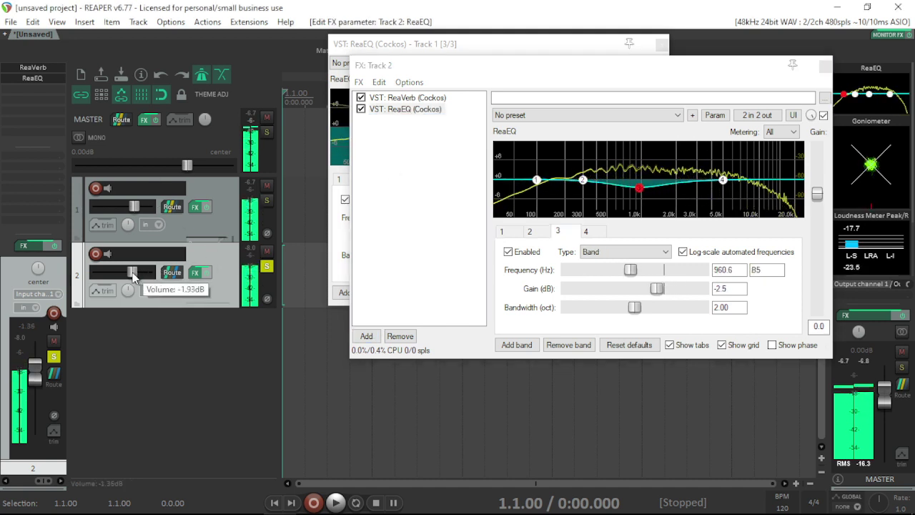
pyautogui.click(266, 266)
pyautogui.click(826, 65)
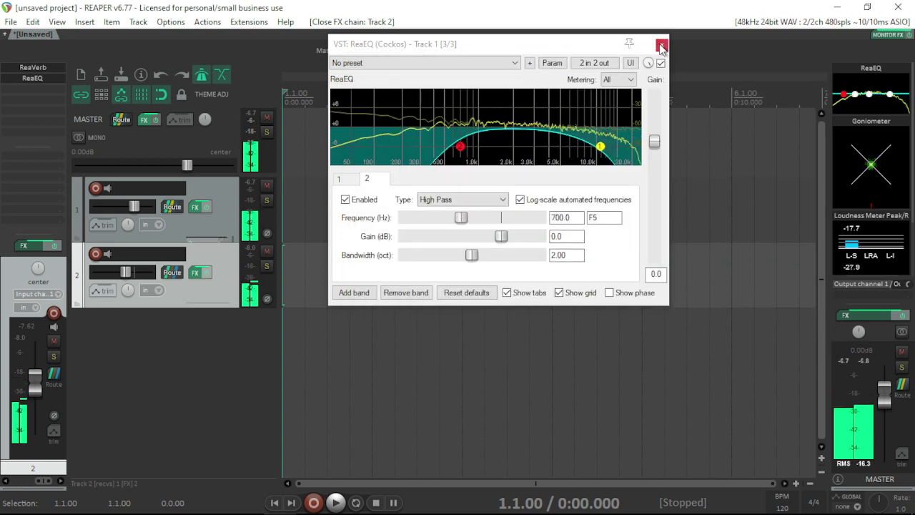
pyautogui.click(661, 43)
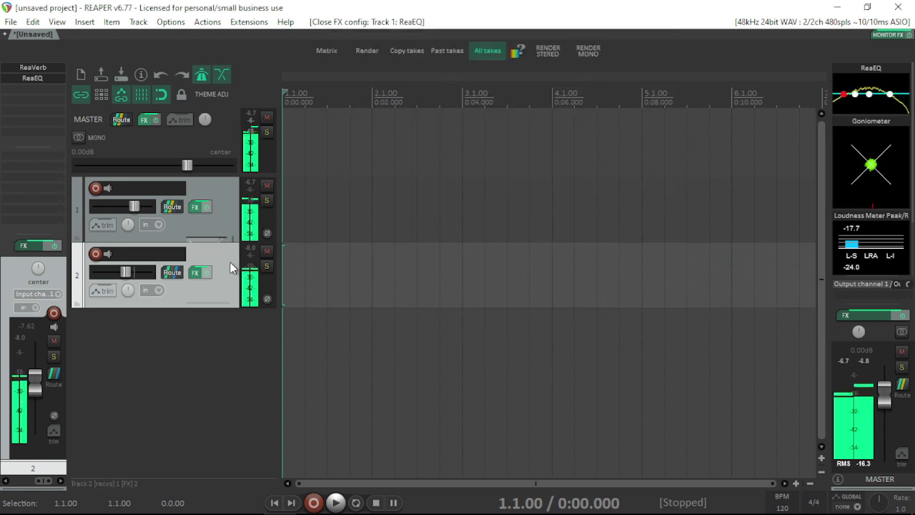
# Search all plugins for a phaser and add MPhaser (MeldaProduction) to Track 1.
pyautogui.click(220, 196)
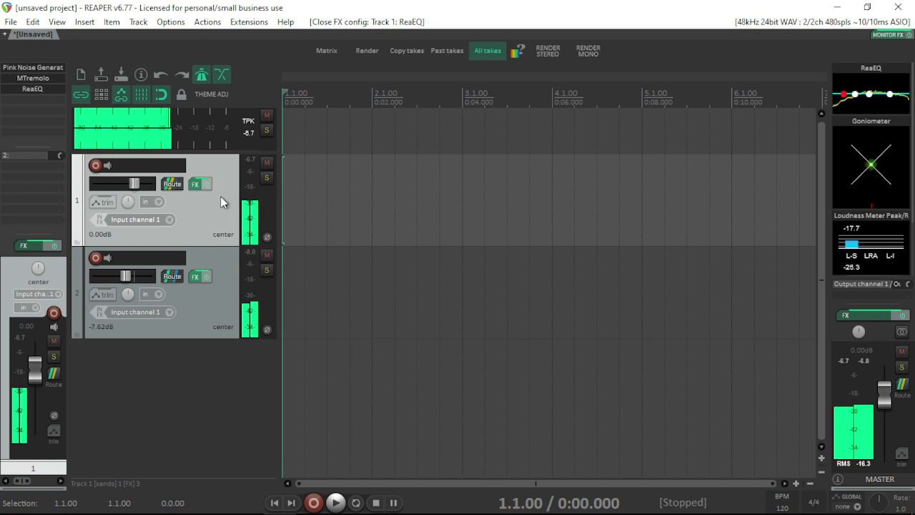
pyautogui.doubleClick(44, 105)
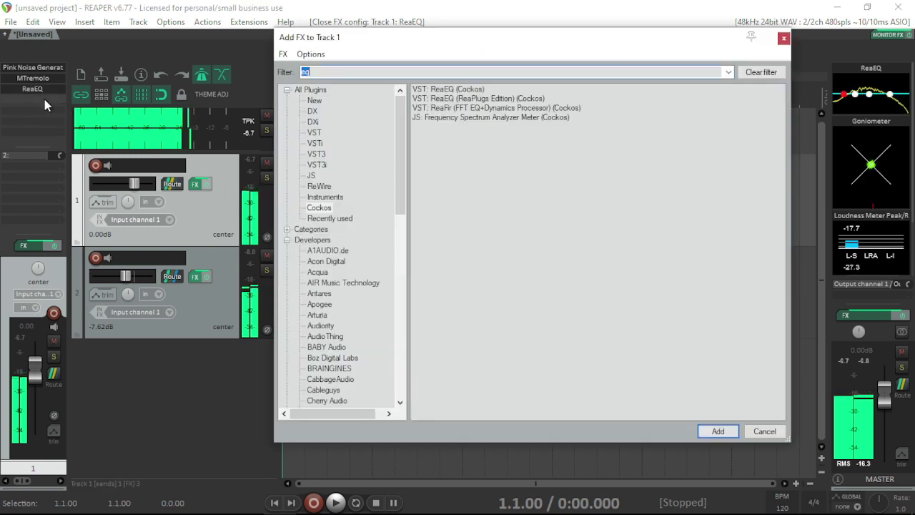
pyautogui.write('phase')
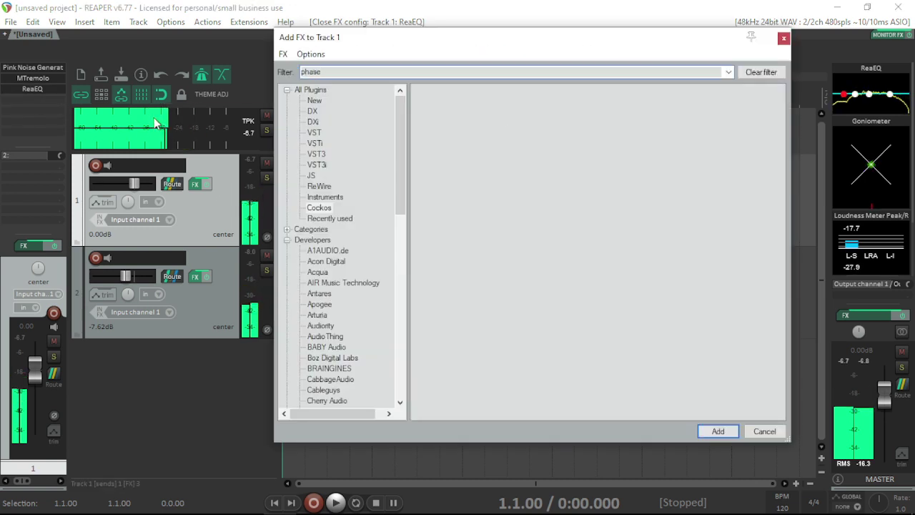
pyautogui.click(311, 91)
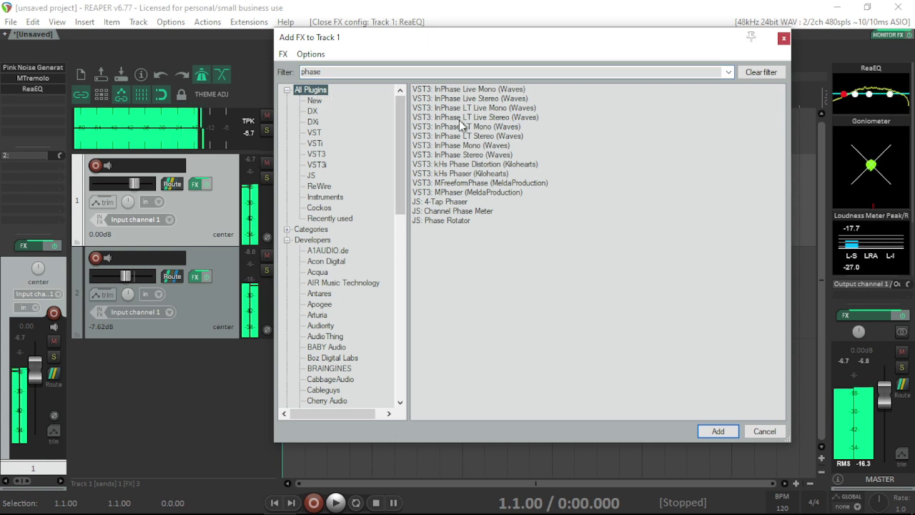
pyautogui.doubleClick(486, 193)
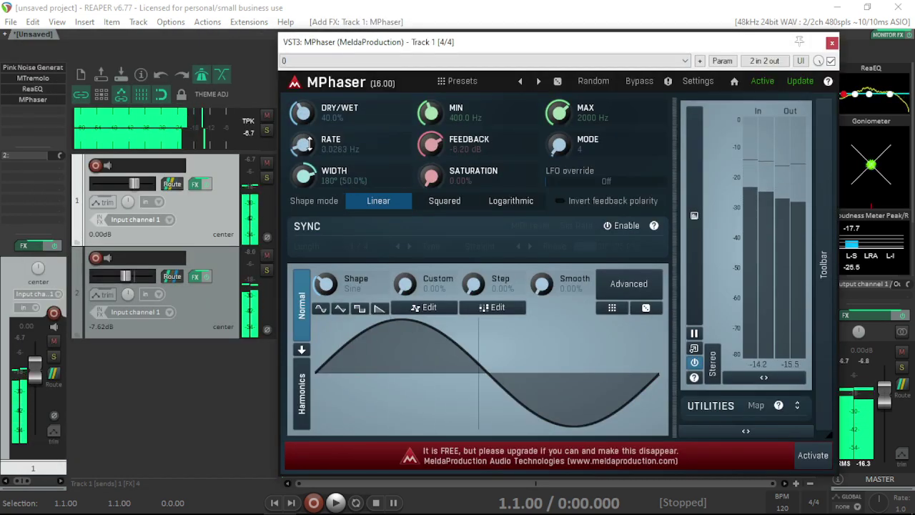
# Set MPhaser's dry/wet to 25.2%, min to 714.6 Hz and max to 7534 Hz, and enable sync with length 2.
pyautogui.moveTo(302, 112); pyautogui.dragTo(306, 115)
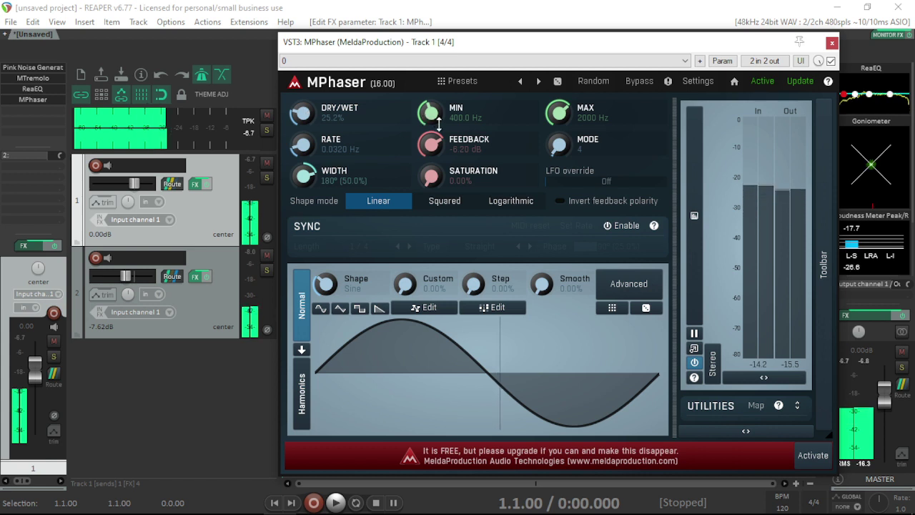
pyautogui.moveTo(430, 113); pyautogui.dragTo(429, 108)
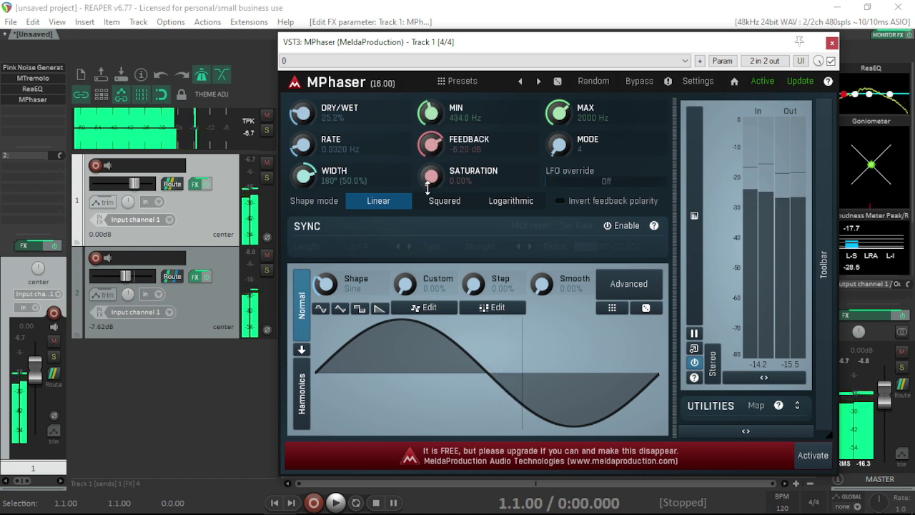
pyautogui.click(617, 226)
pyautogui.moveTo(357, 254); pyautogui.dragTo(403, 261)
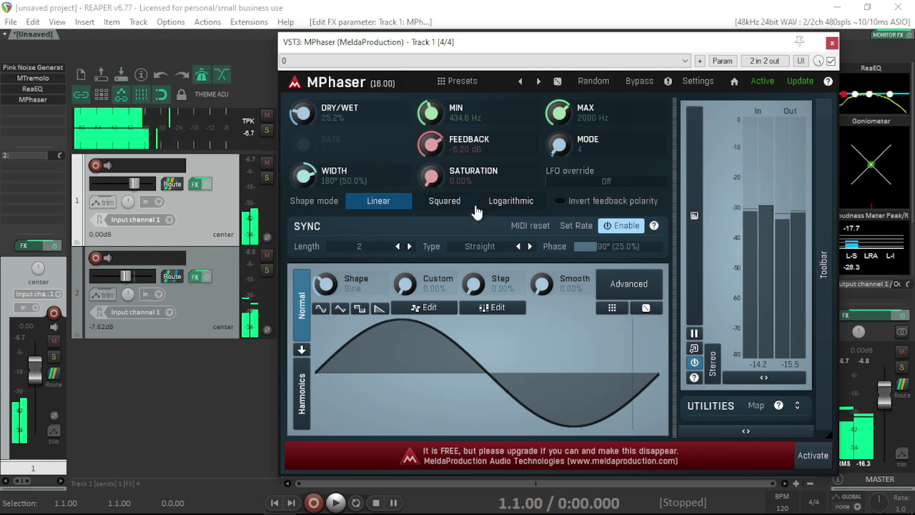
pyautogui.moveTo(562, 135); pyautogui.dragTo(561, 107)
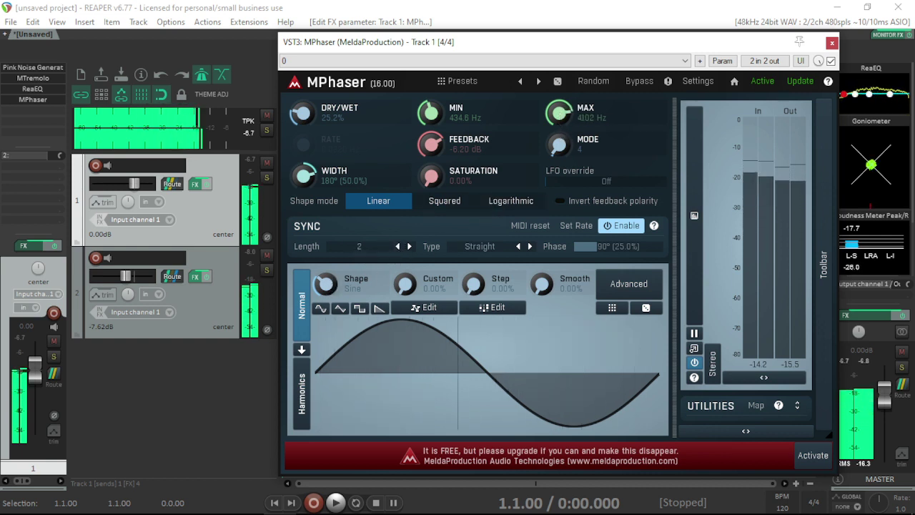
pyautogui.moveTo(429, 112); pyautogui.dragTo(430, 100)
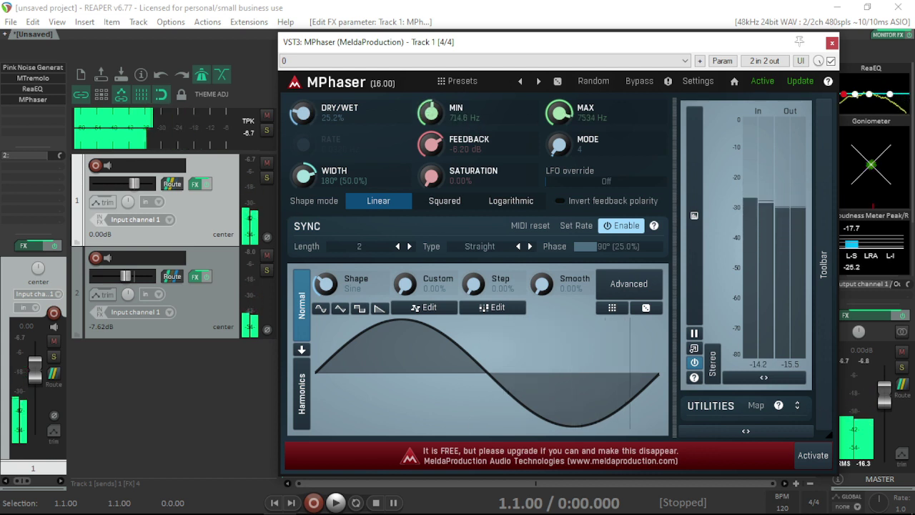
# Set MPhaser's mode to 10 and dry/wet to 40.4%, and place it before MTremolo in Track 1's effect chain.
pyautogui.moveTo(304, 125)
pyautogui.mouseDown()
pyautogui.moveTo(305, 118)
pyautogui.moveTo(306, 133)
pyautogui.mouseUp()
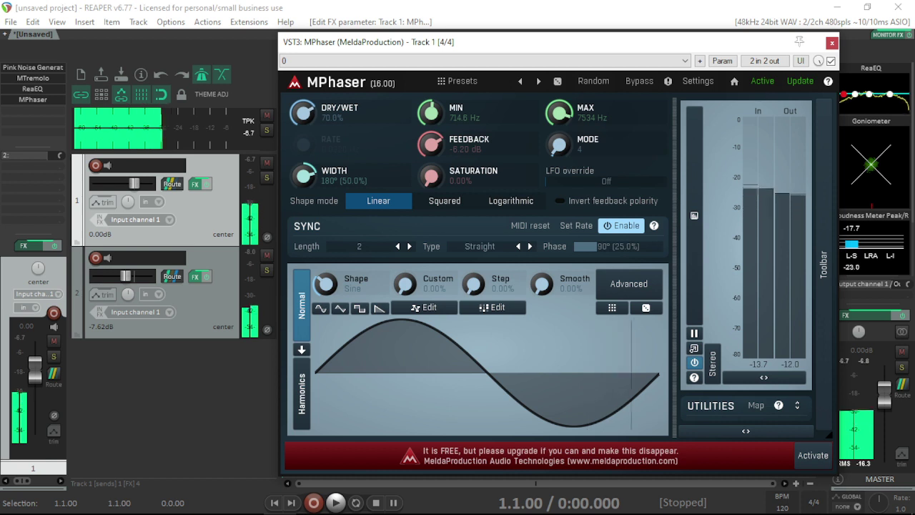
pyautogui.moveTo(558, 145); pyautogui.dragTo(559, 136)
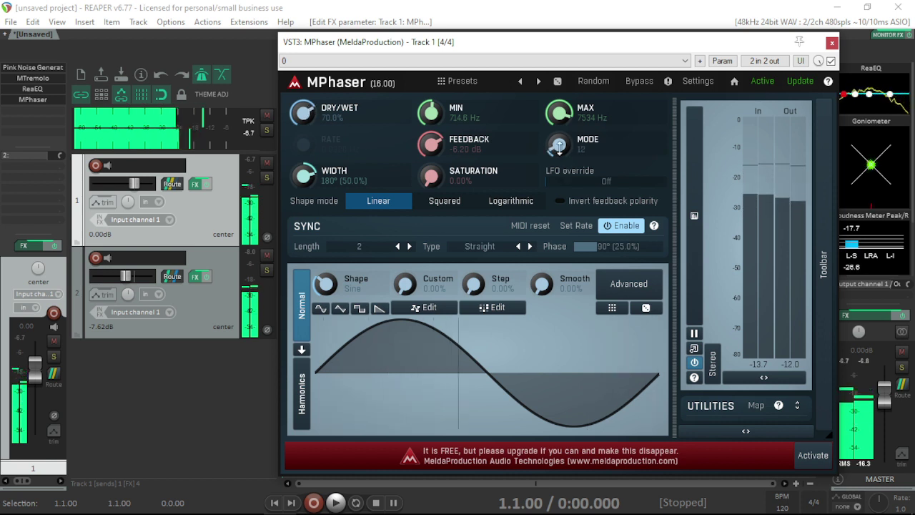
pyautogui.moveTo(302, 113); pyautogui.dragTo(302, 130)
pyautogui.moveTo(32, 99); pyautogui.dragTo(50, 80)
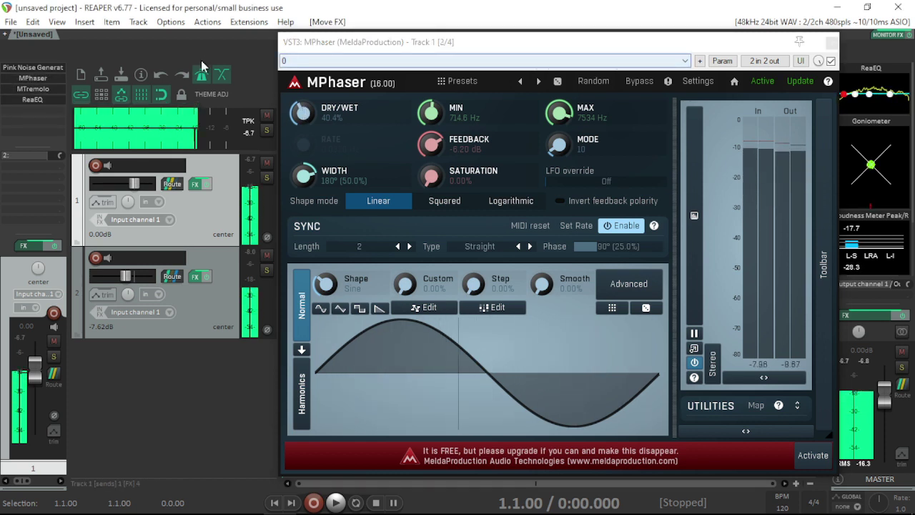
pyautogui.press('Escape')
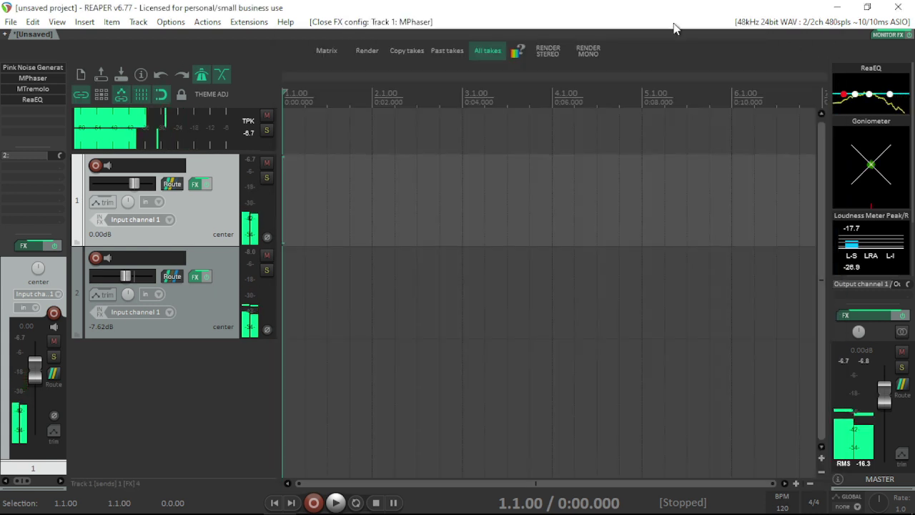
# Raise Track 2's volume to -3.78 dB and set Track 1's send to Track 2 to Pre-Fader (Post-FX).
pyautogui.moveTo(113, 279); pyautogui.dragTo(127, 278)
pyautogui.click(177, 186)
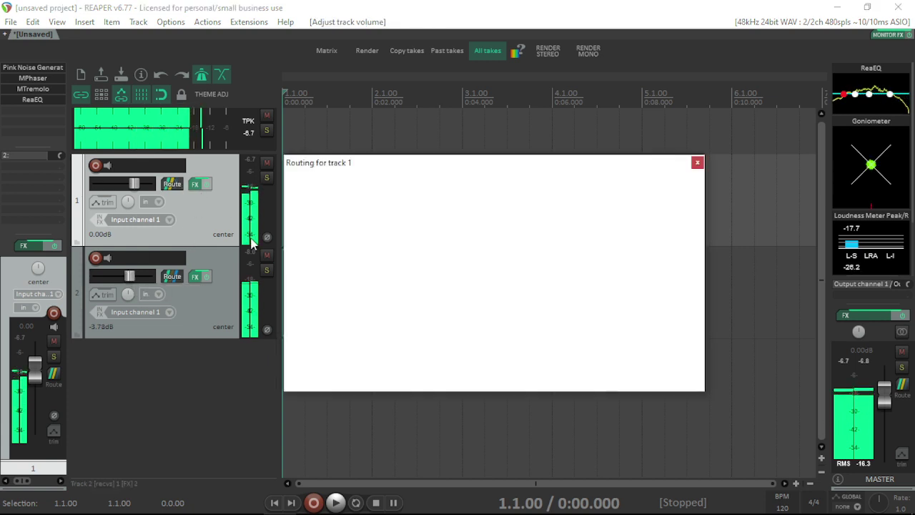
pyautogui.click(436, 314)
pyautogui.click(425, 346)
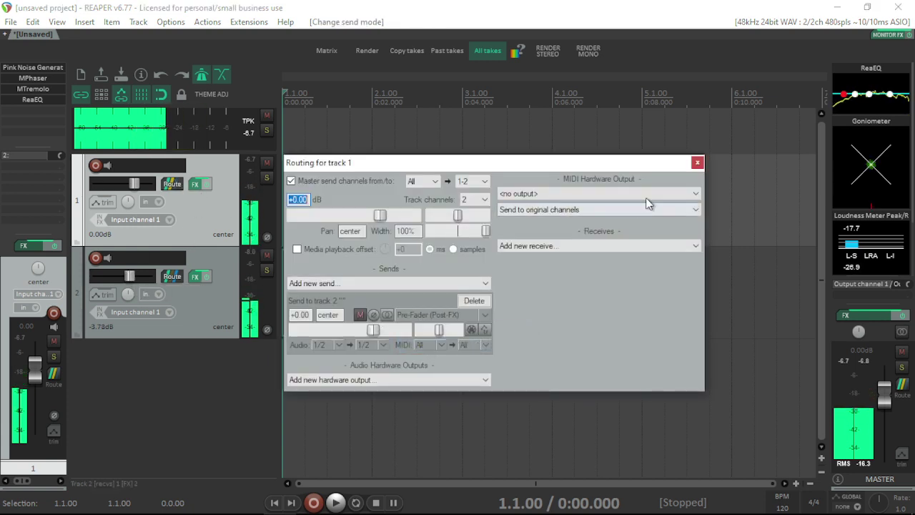
# Try the send to Track 2 at -14.07 dB, reset it to 0 dB, and lower Track 1's volume to -32.44 dB.
pyautogui.moveTo(374, 330); pyautogui.dragTo(340, 337)
pyautogui.doubleClick(321, 331)
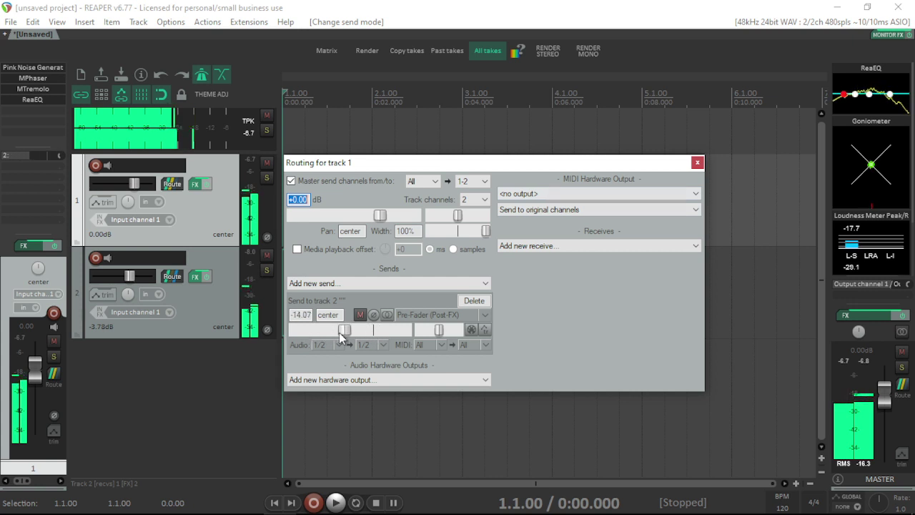
pyautogui.moveTo(139, 176); pyautogui.dragTo(108, 188)
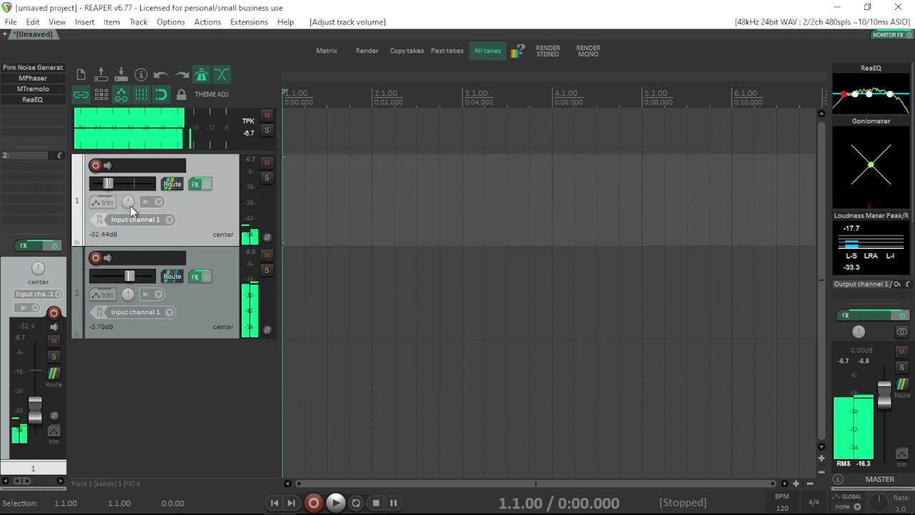
# Set the Reverb Generator in Track 2's ReaVerb to length 6768 ms, room size 95 and dampening 32.
pyautogui.click(196, 277)
pyautogui.click(406, 97)
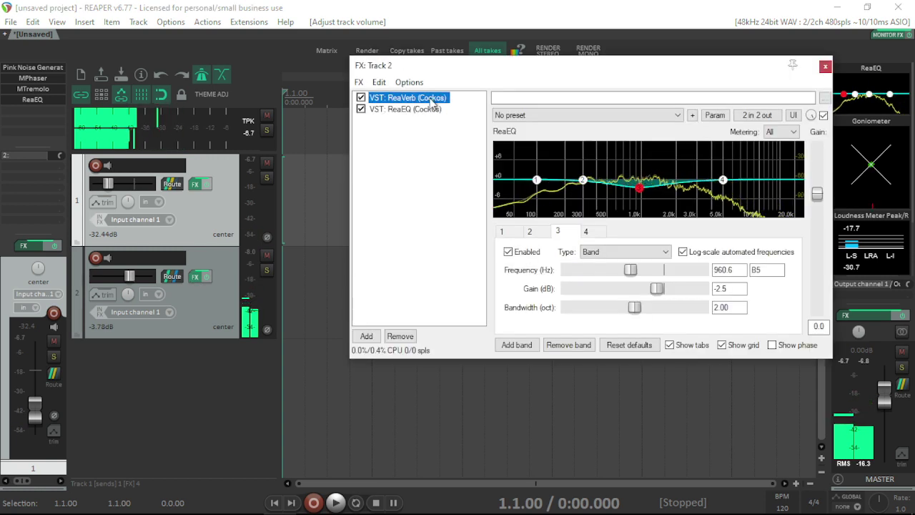
pyautogui.click(586, 259)
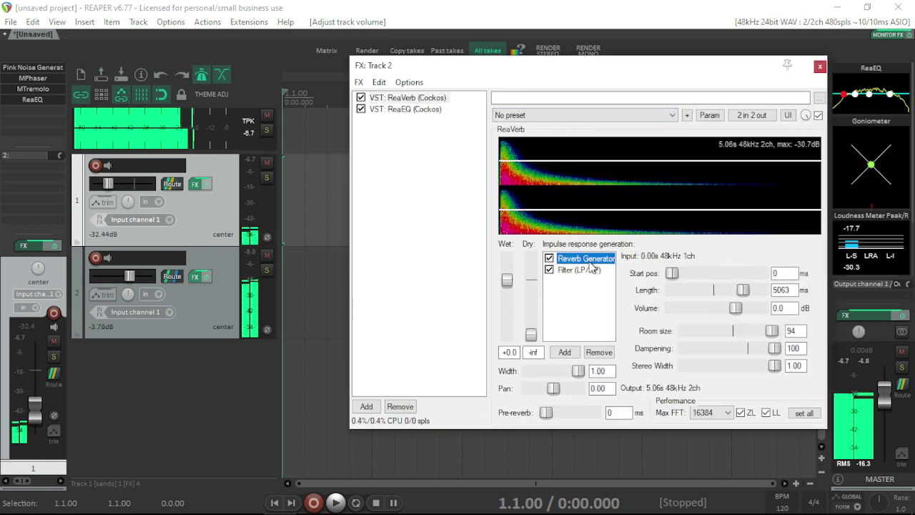
pyautogui.moveTo(743, 289); pyautogui.dragTo(750, 290)
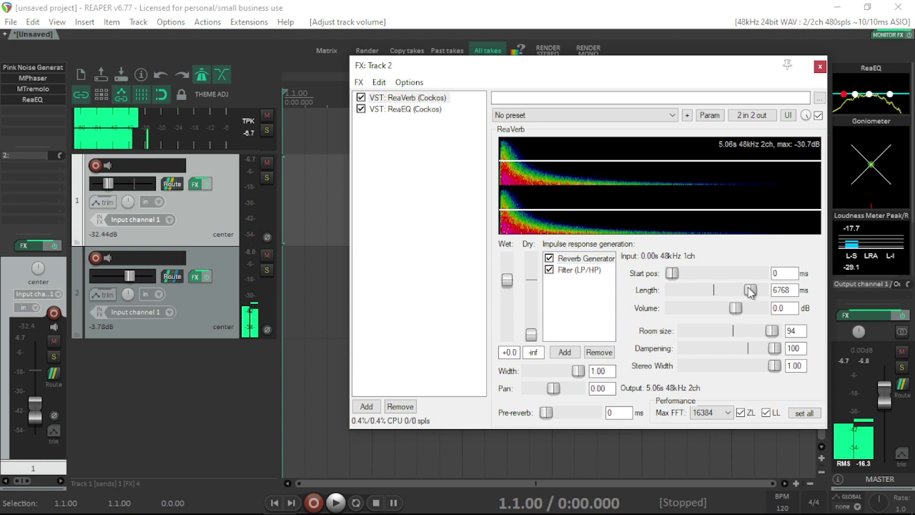
pyautogui.moveTo(775, 336); pyautogui.dragTo(736, 353)
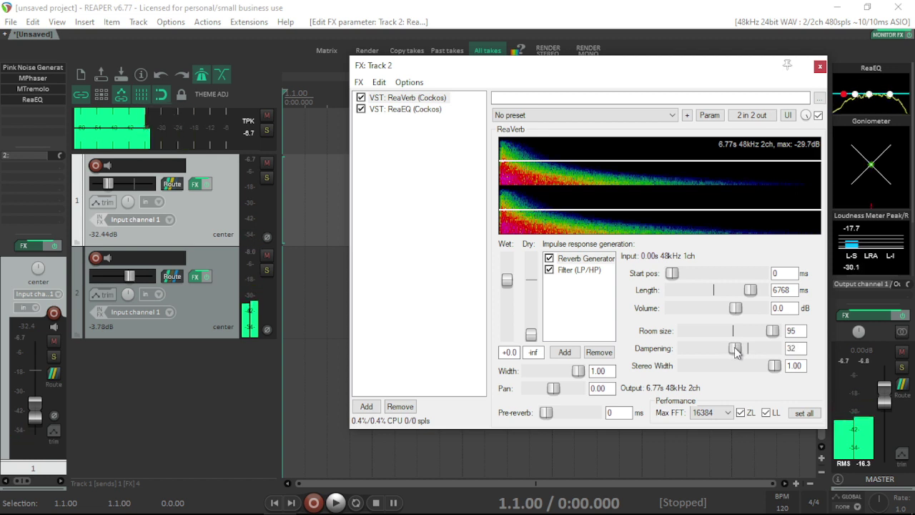
# Reset Track 1's volume to 0 dB, close Track 2's effects window and set Track 2's volume to -8.37 dB.
pyautogui.click(180, 187)
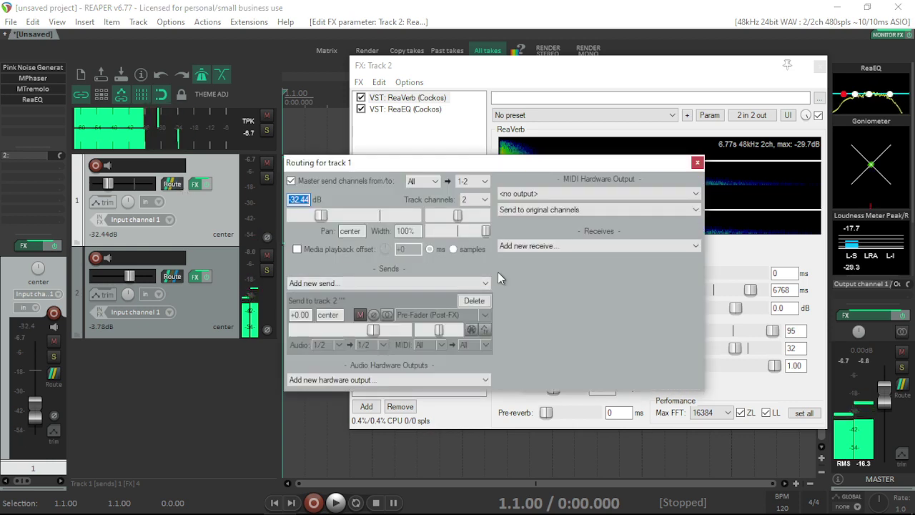
pyautogui.click(697, 165)
pyautogui.moveTo(108, 184); pyautogui.dragTo(126, 184)
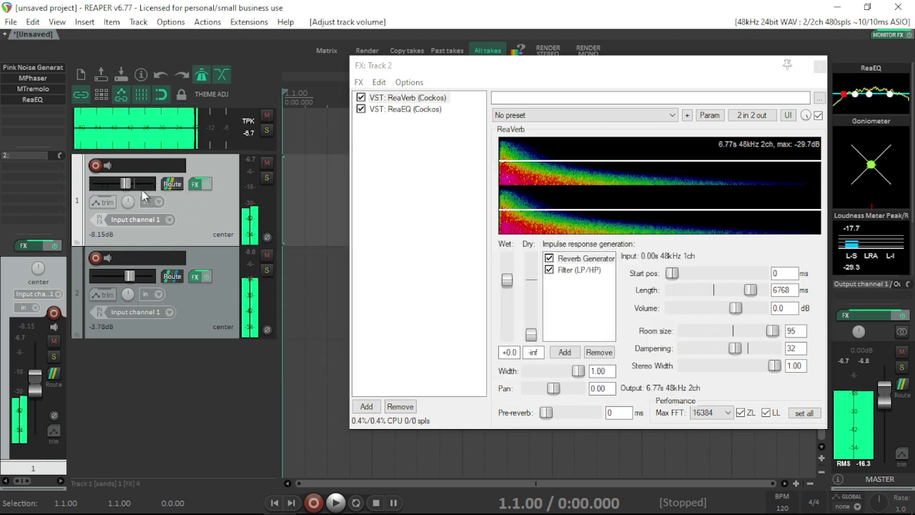
pyautogui.moveTo(130, 277); pyautogui.dragTo(126, 291)
pyautogui.doubleClick(126, 183)
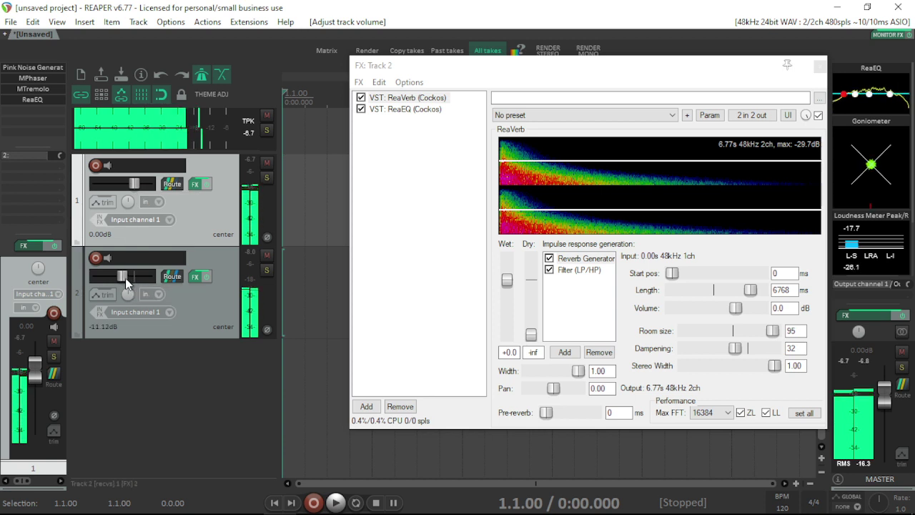
pyautogui.click(821, 65)
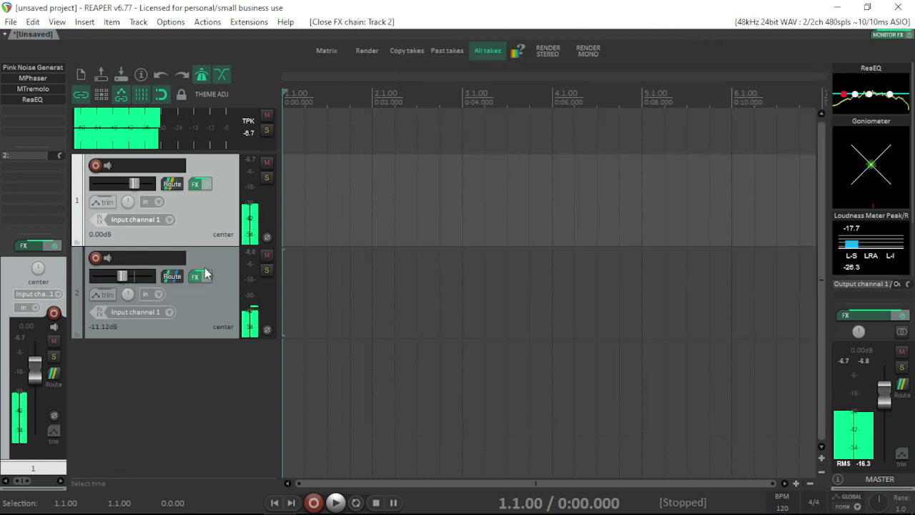
pyautogui.moveTo(126, 279); pyautogui.dragTo(126, 280)
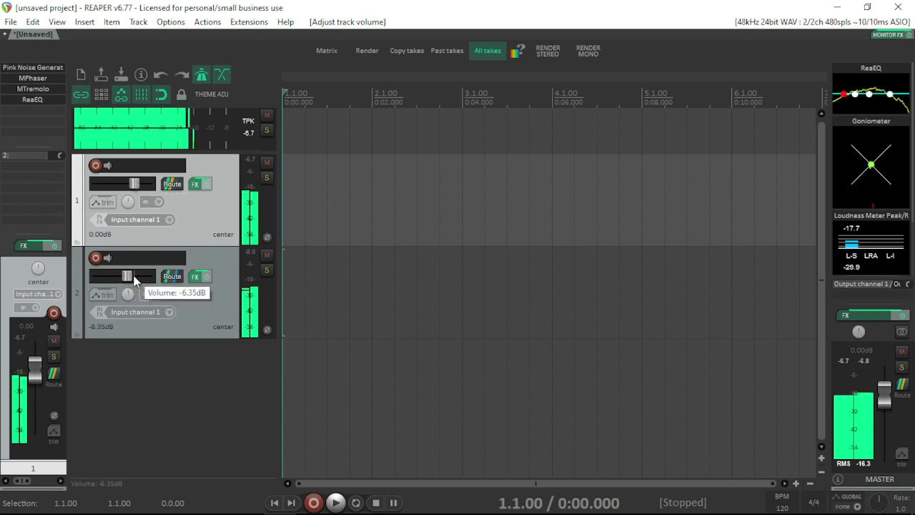
pyautogui.moveTo(127, 280); pyautogui.dragTo(128, 276)
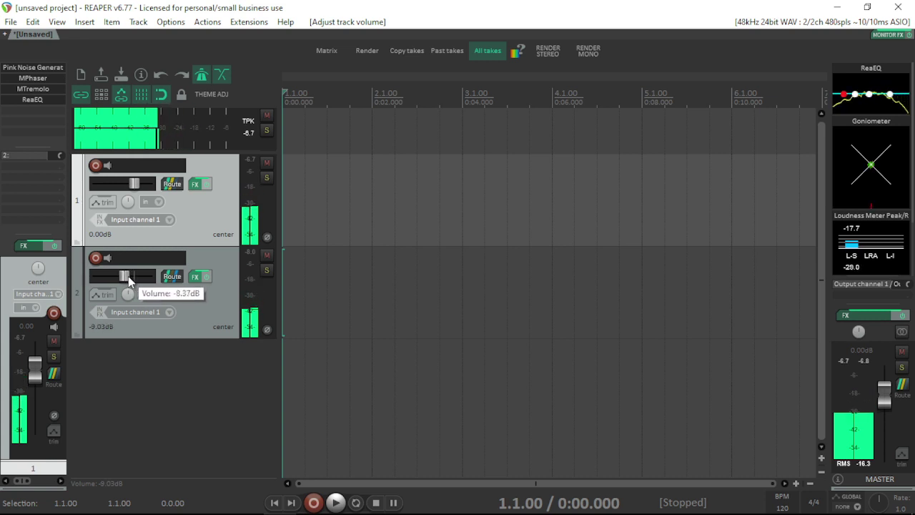
# Create a new track above the others and nest the noise and reverb tracks inside it as a folder.
pyautogui.doubleClick(201, 390)
pyautogui.moveTo(208, 386); pyautogui.dragTo(206, 159)
pyautogui.moveTo(221, 311); pyautogui.dragTo(231, 203)
pyautogui.click(231, 202)
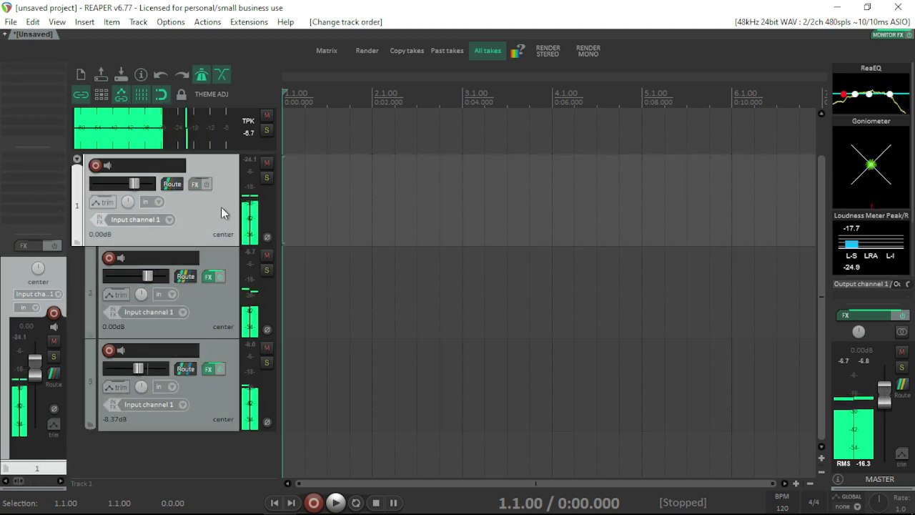
# Set the folder track to record its stereo output and arm it for recording.
pyautogui.rightClick(95, 165)
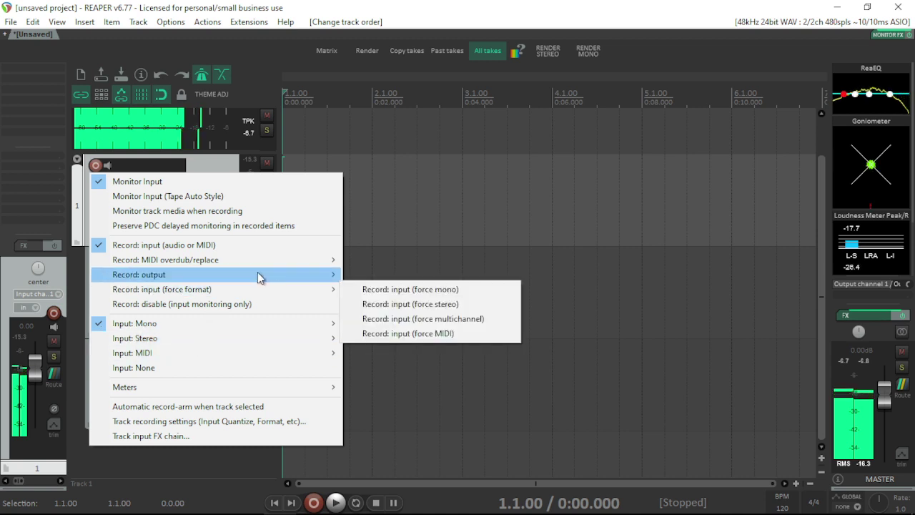
pyautogui.moveTo(261, 276)
pyautogui.click(447, 319)
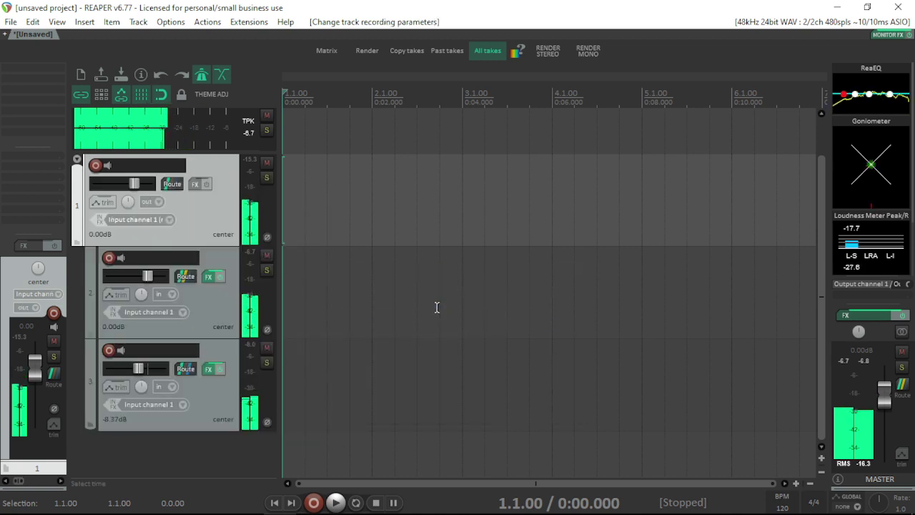
pyautogui.click(107, 166)
pyautogui.click(95, 166)
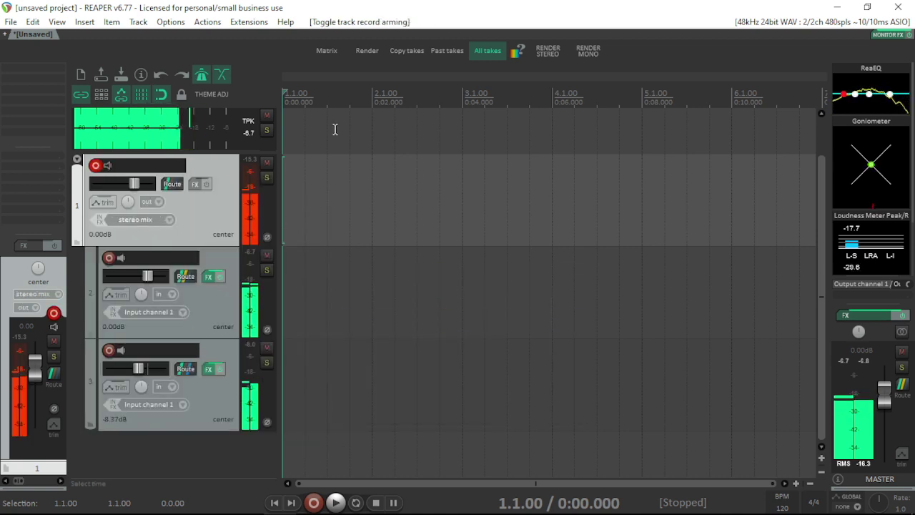
# Record about 11 seconds of the combined noise and reverb sound onto the folder track and stop recording.
pyautogui.hotkey('ctrl', 'r')
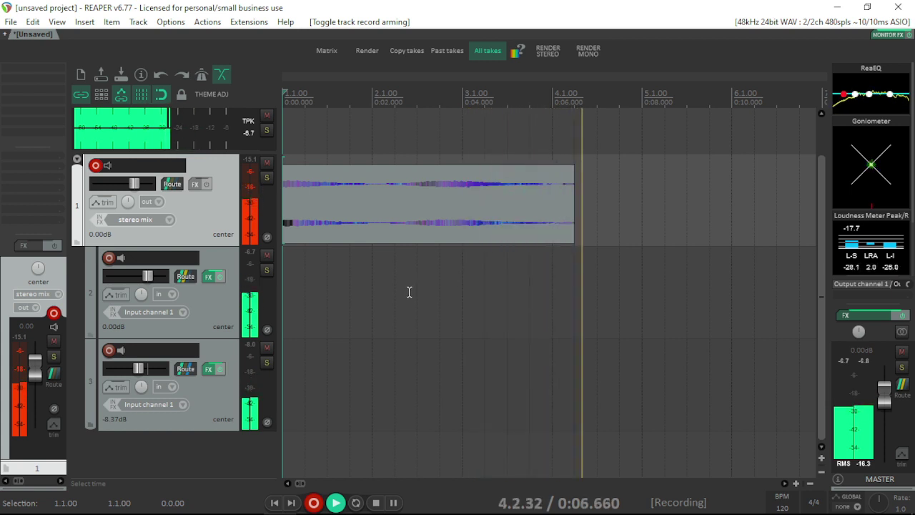
pyautogui.scroll(-2, 411, 297)
pyautogui.scroll(2, 379, 296)
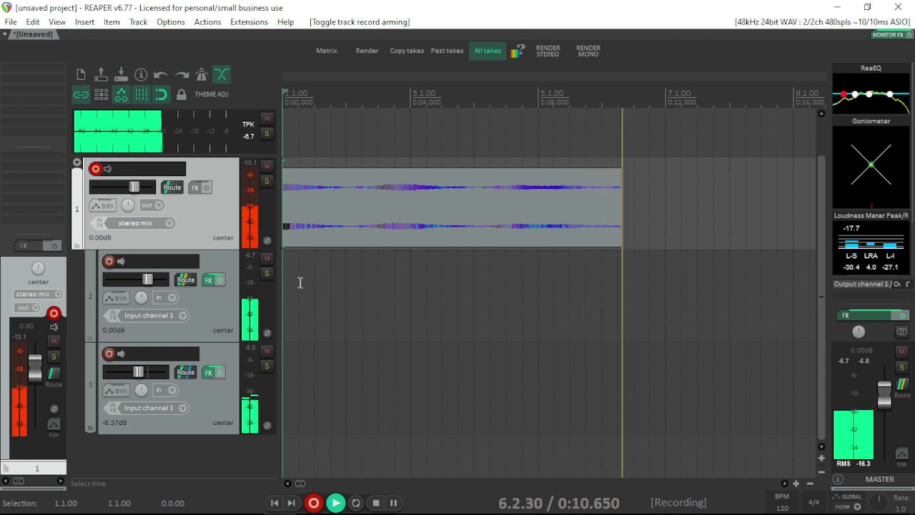
pyautogui.press('space')
# Bypass the effects on the noise track and disarm recording on the folder track.
pyautogui.click(218, 280)
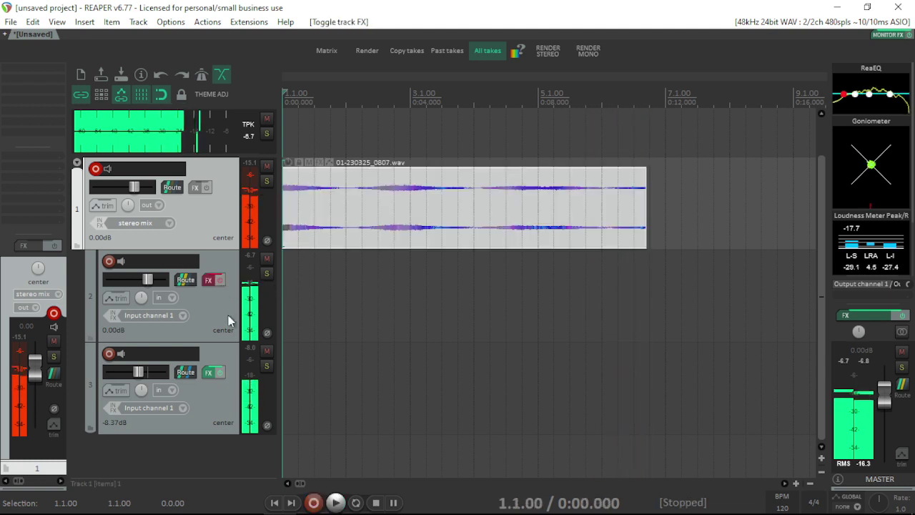
pyautogui.click(248, 197)
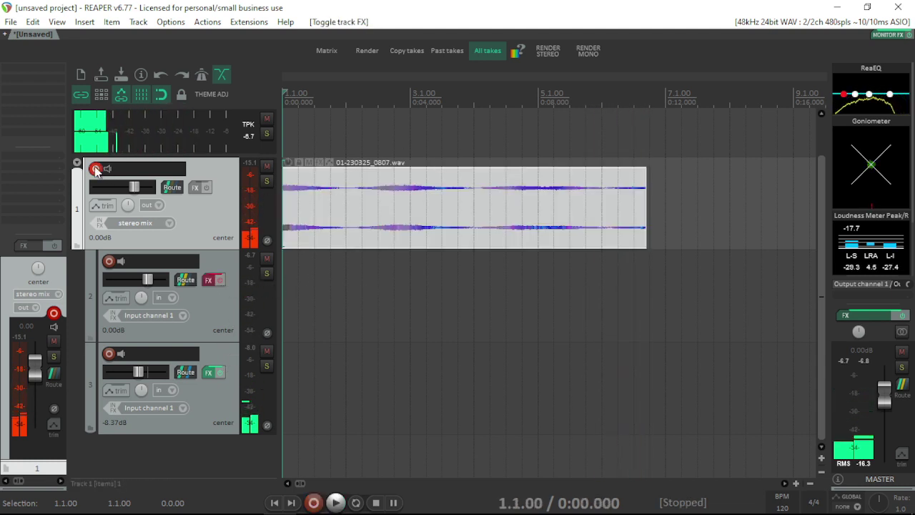
pyautogui.press('space')
pyautogui.press('space')
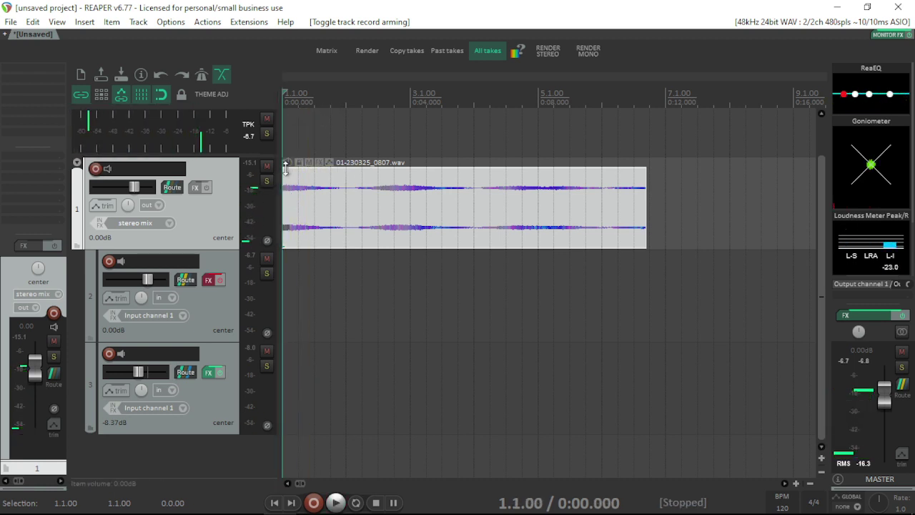
# Add a fade-in of about 2.05 seconds and a shorter fade-out to the recorded clip while playing it back.
pyautogui.moveTo(286, 170); pyautogui.dragTo(347, 172)
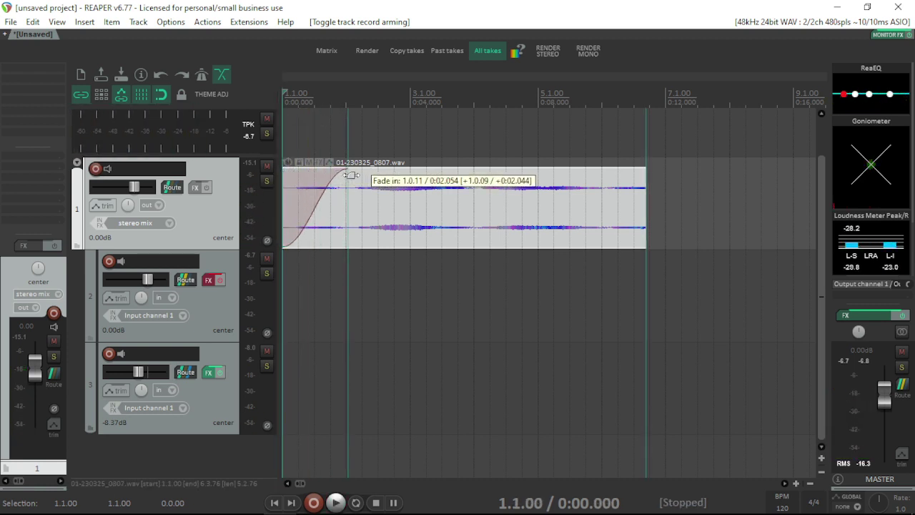
pyautogui.press('space')
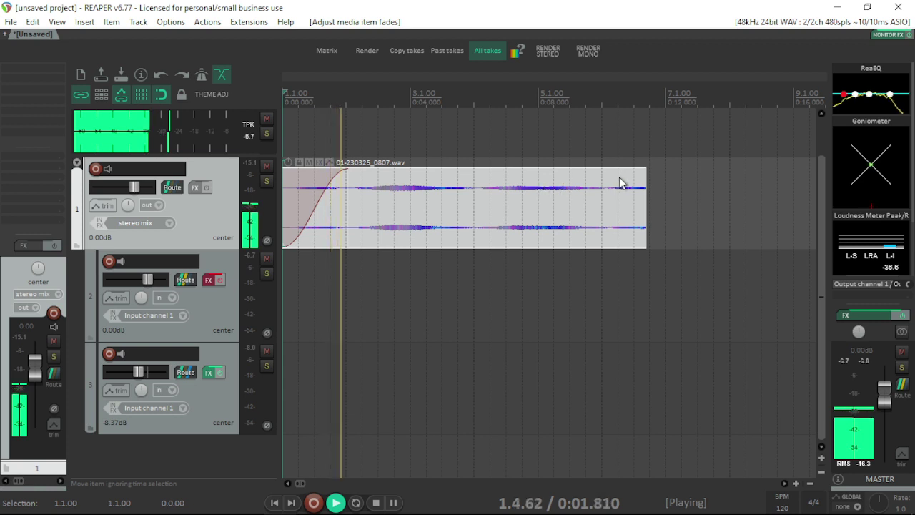
pyautogui.moveTo(645, 170); pyautogui.dragTo(600, 170)
# Set a looped time selection over the recorded clip and lower the clip's volume to -0.60 dB, then stop playback.
pyautogui.click(472, 212)
pyautogui.hotkey('ctrl', 'shift', 't')
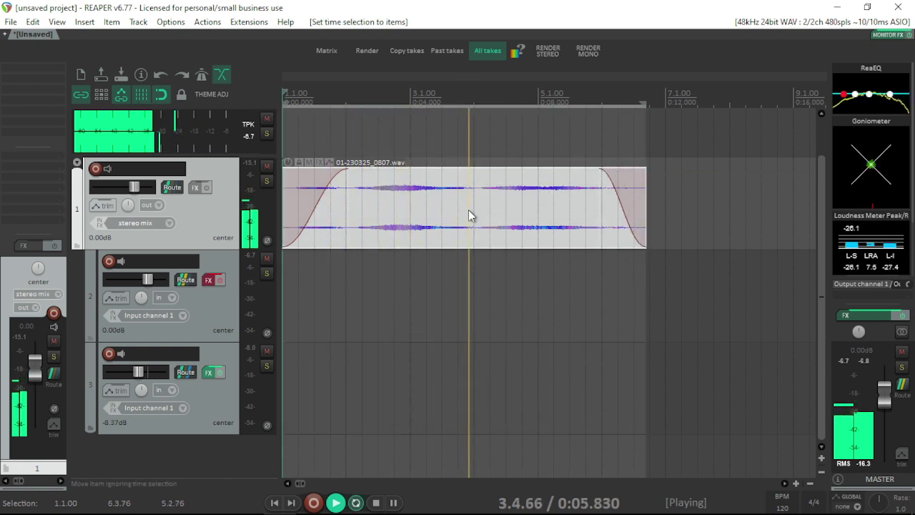
pyautogui.moveTo(289, 169); pyautogui.dragTo(327, 195)
pyautogui.click(363, 204)
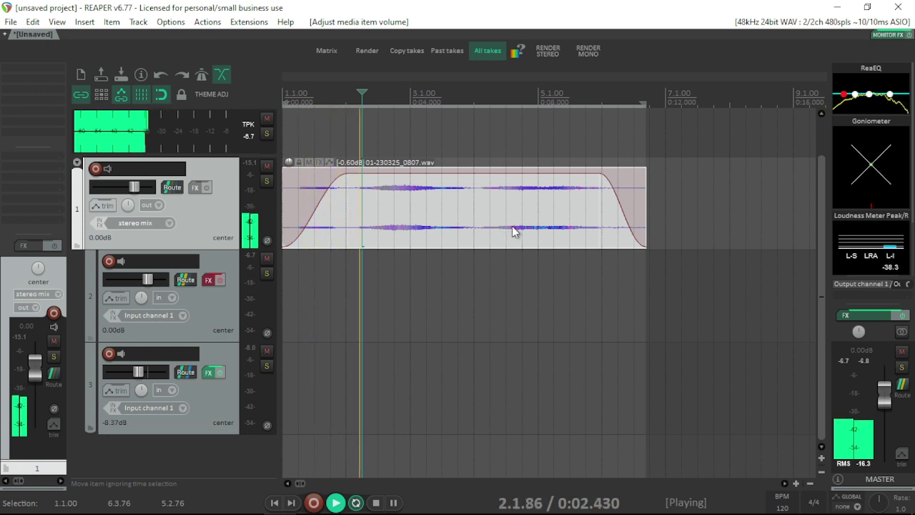
pyautogui.press('space')
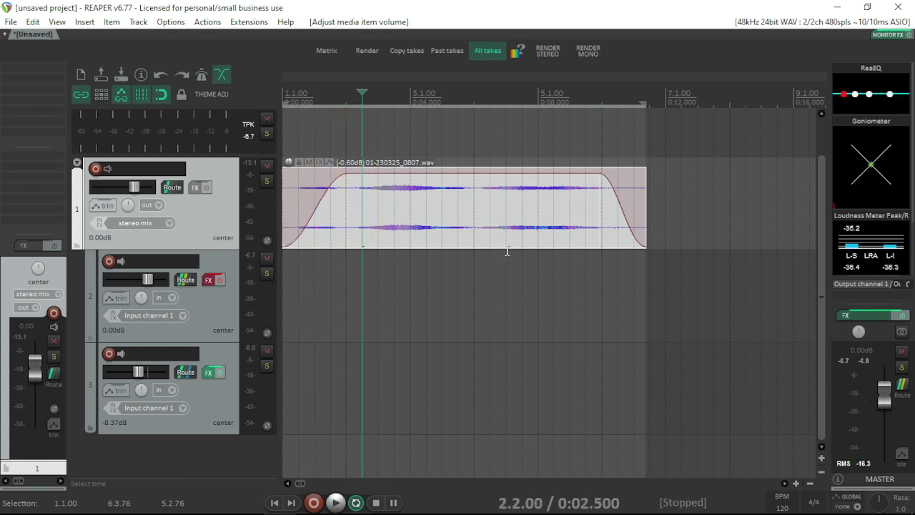
pyautogui.click(412, 501)
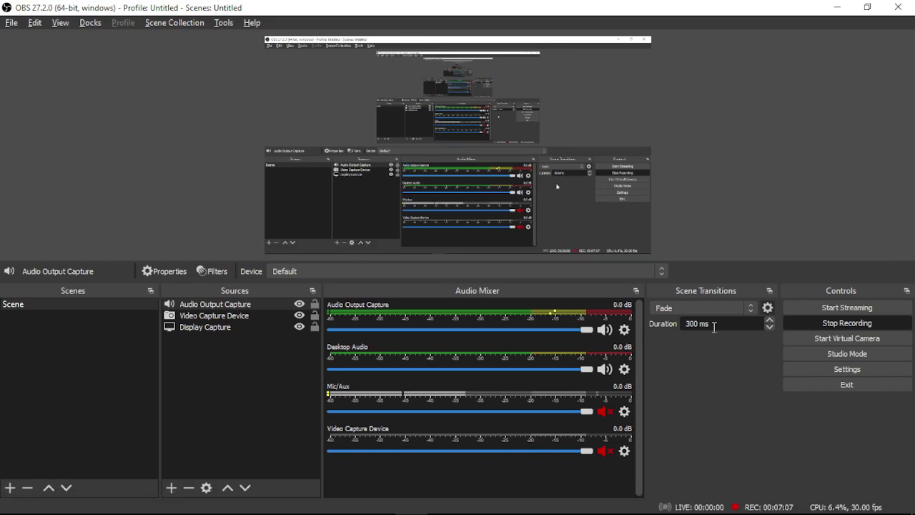